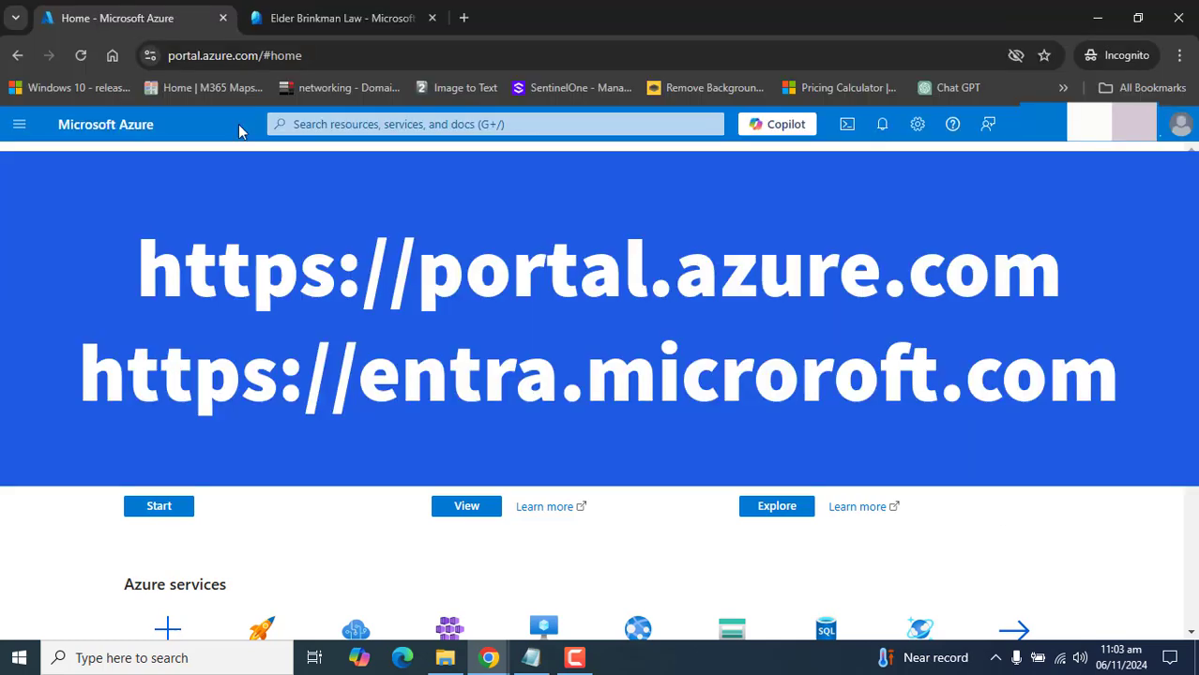
click(242, 57)
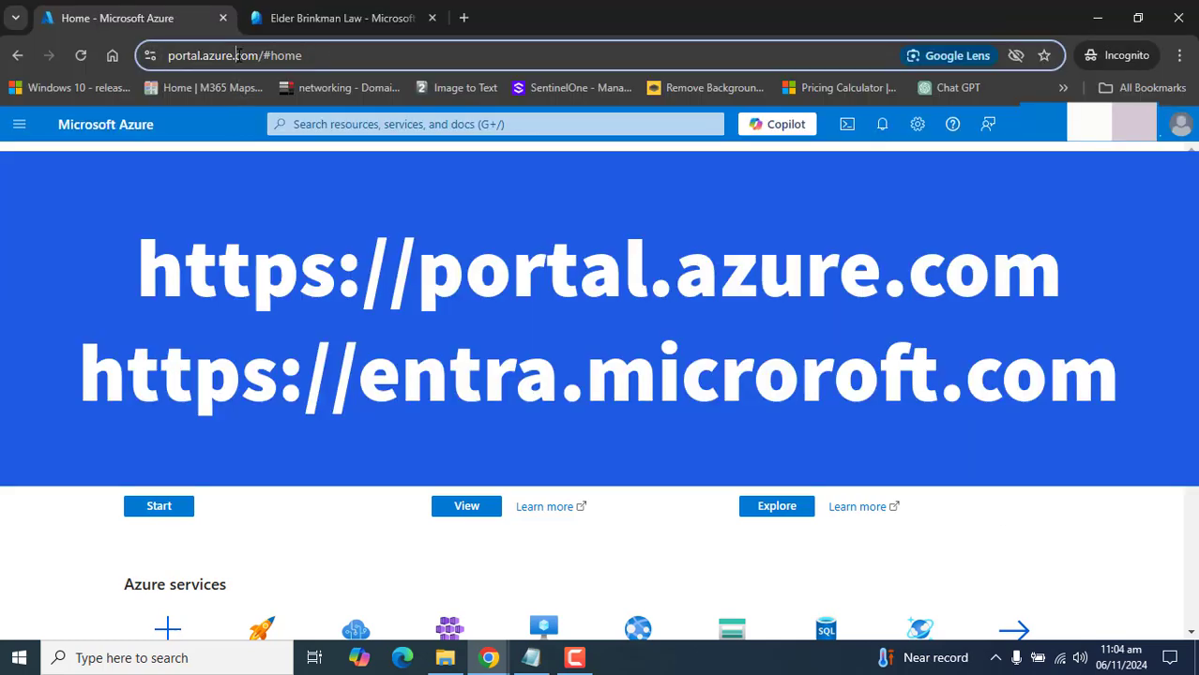
double_click(282, 56)
click(299, 56)
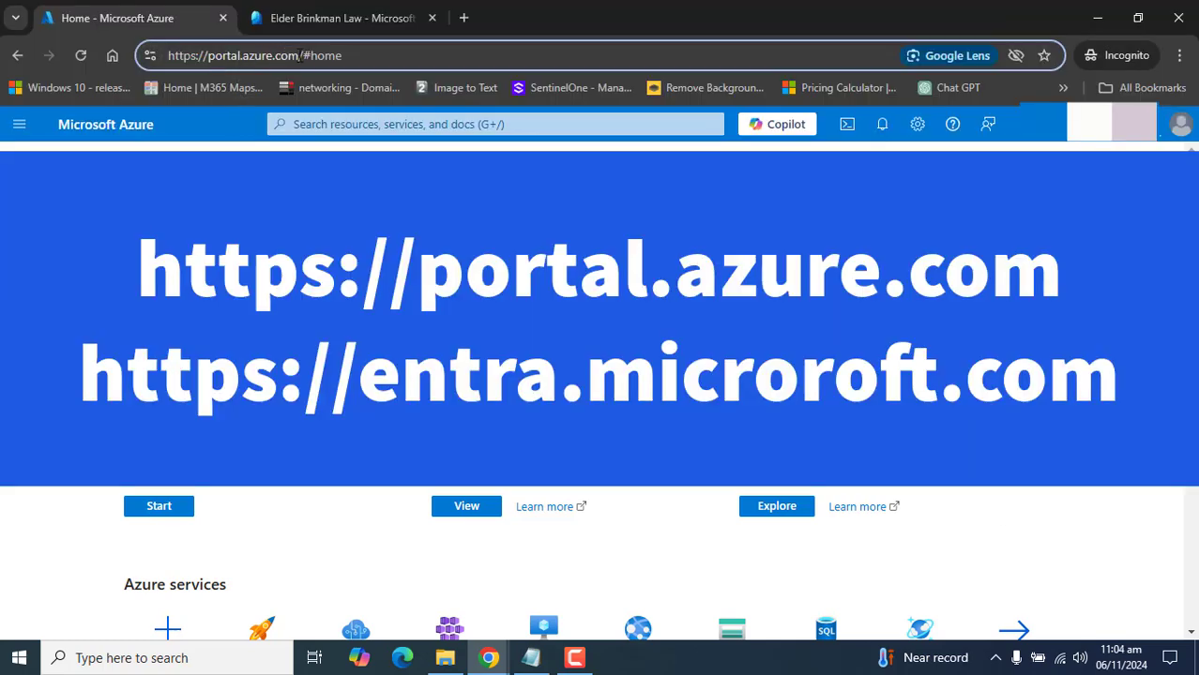
drag(300, 56, 145, 84)
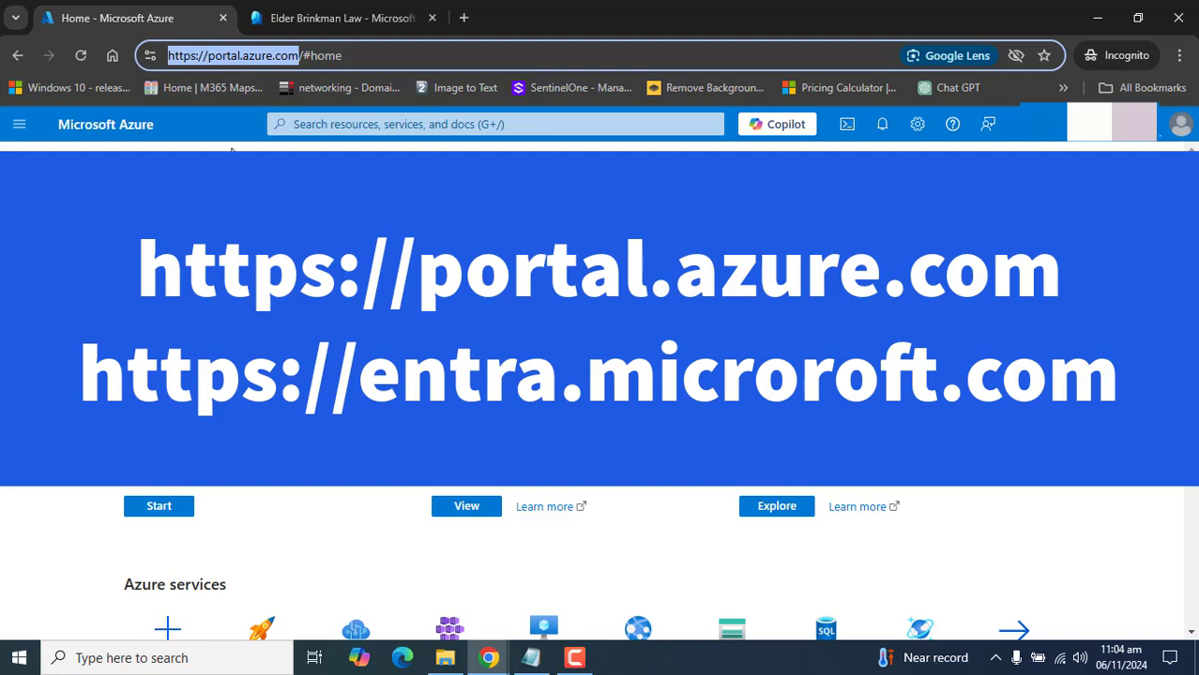
click(319, 22)
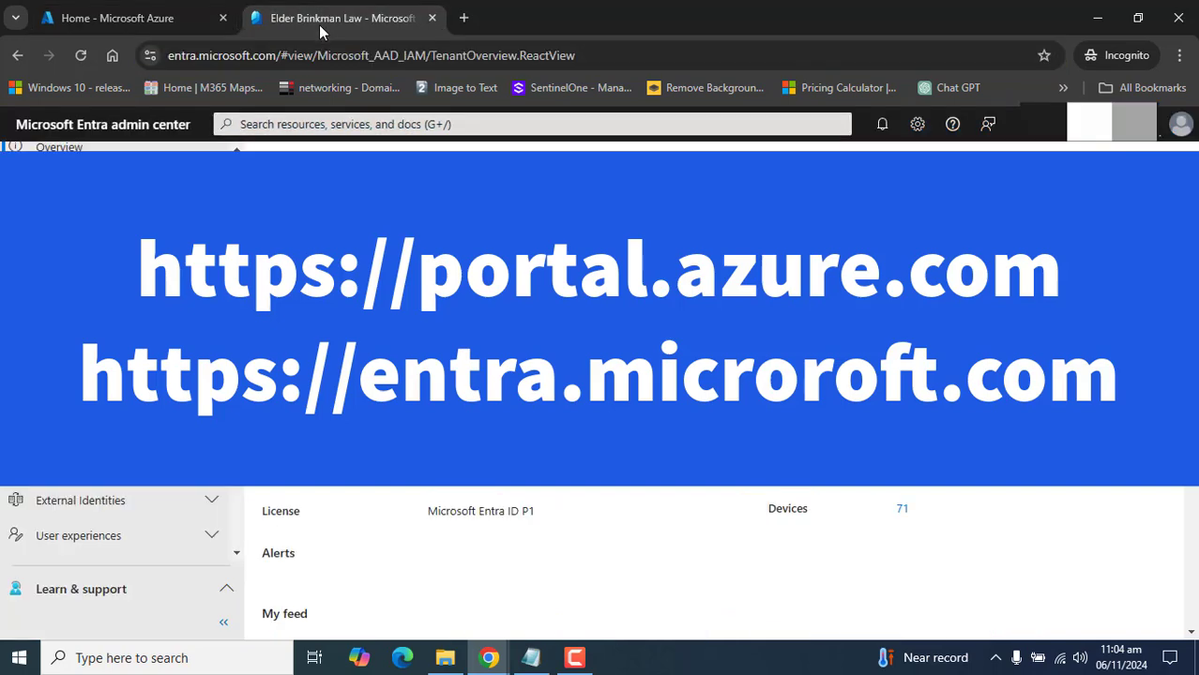
click(184, 54)
click(185, 55)
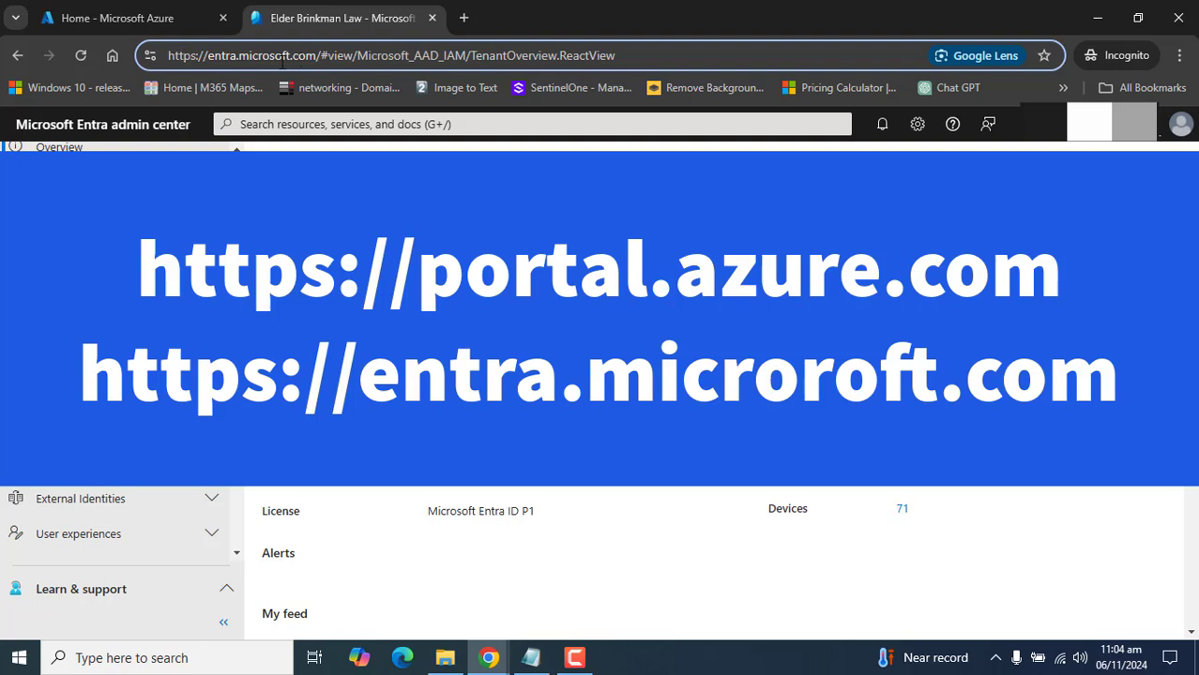
drag(317, 56, 116, 56)
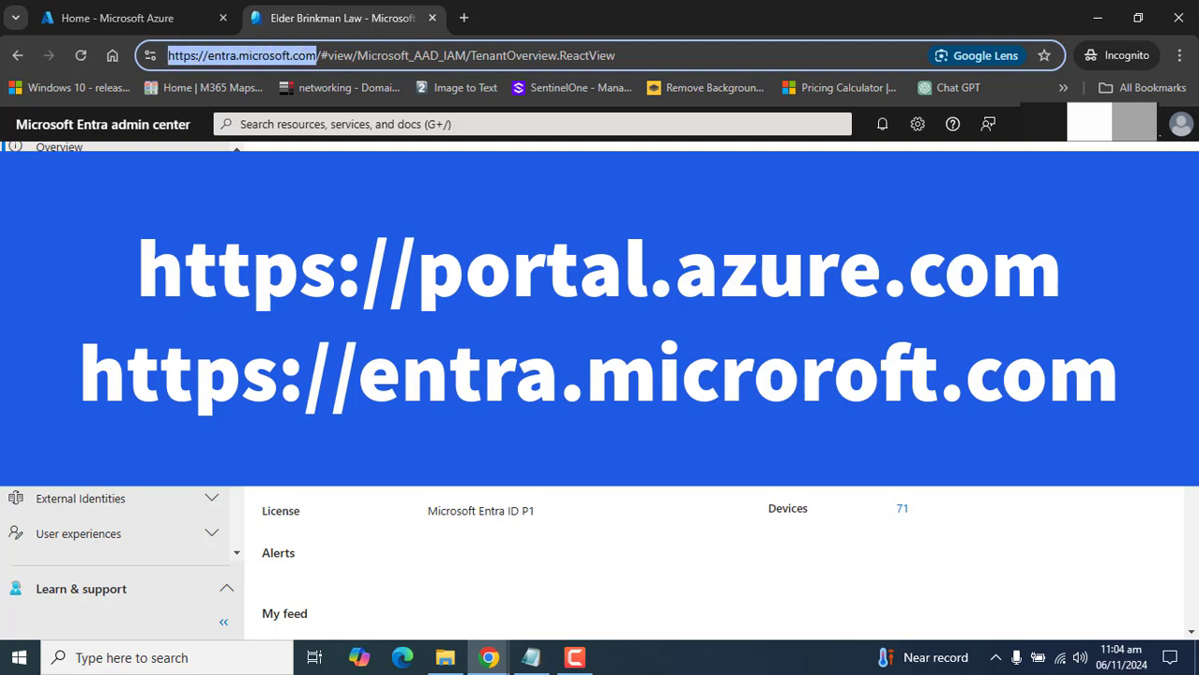
Open the Roles & admins page under Identity in the Entra admin center
drag(236, 300, 237, 211)
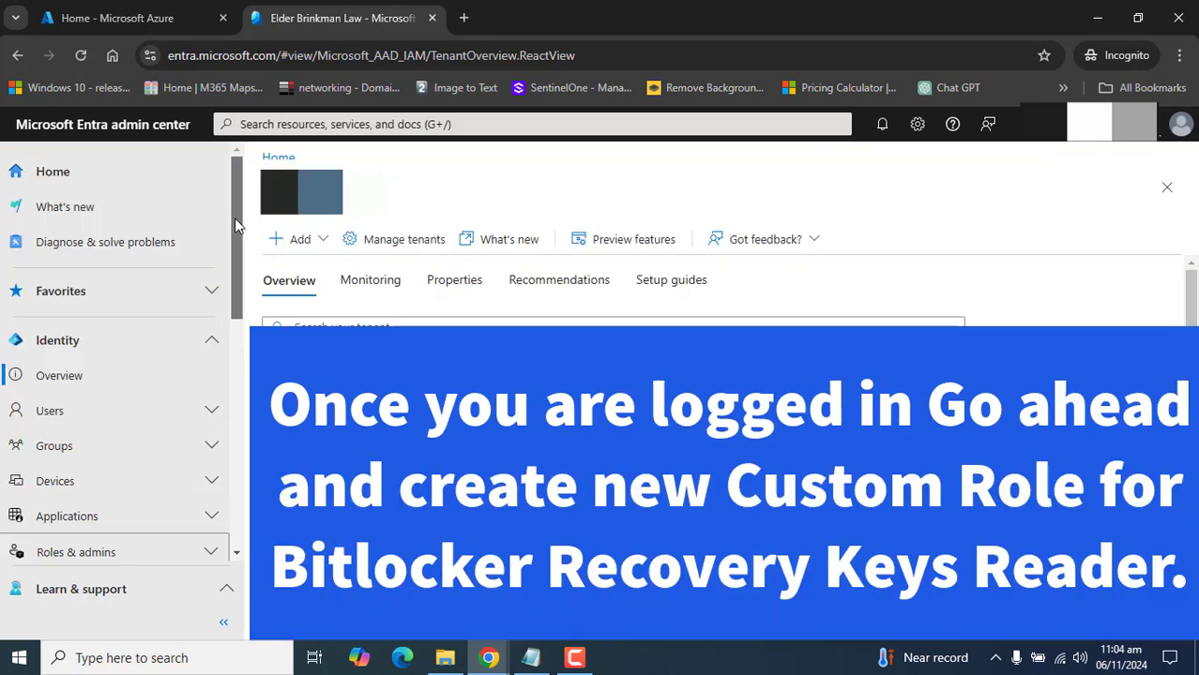
drag(235, 225, 224, 323)
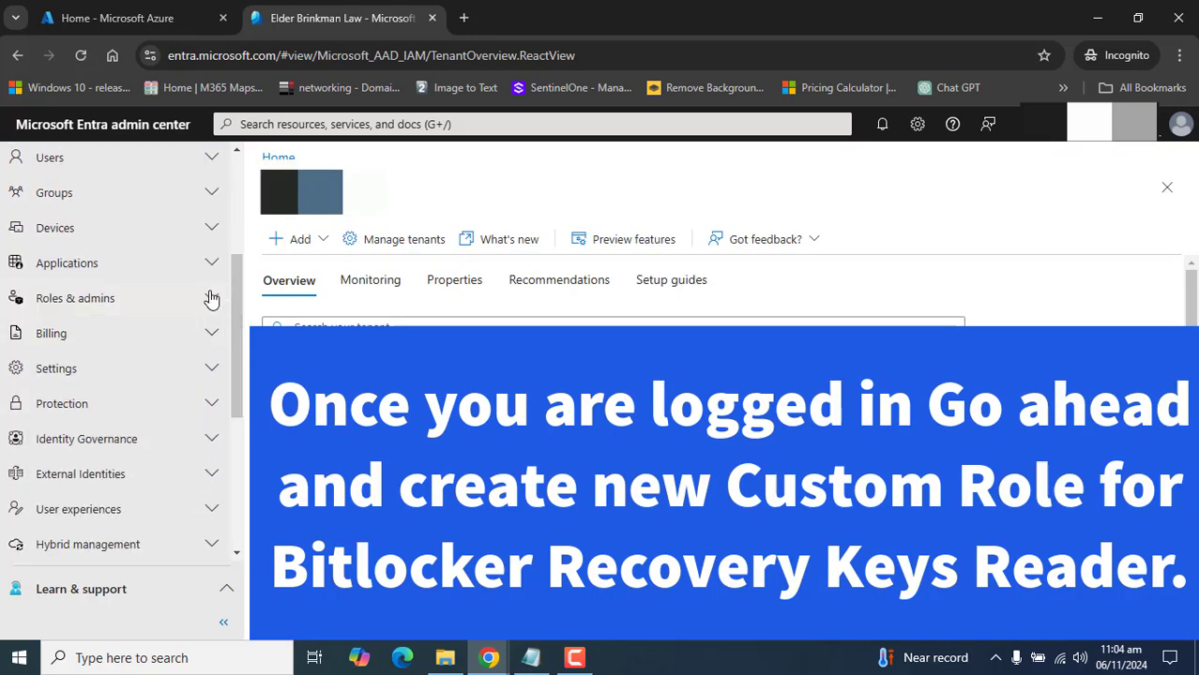
click(73, 302)
click(94, 340)
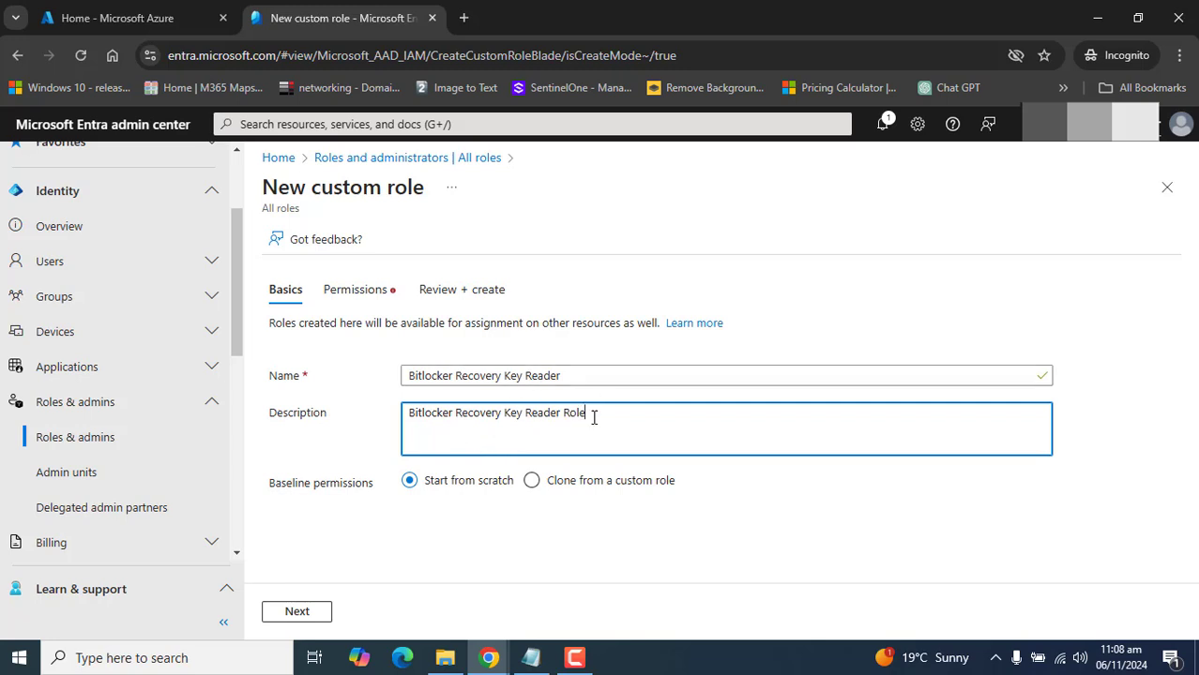
Review the new custom role's description, keep the basics as entered and proceed to its permissions
drag(604, 415, 399, 427)
click(502, 562)
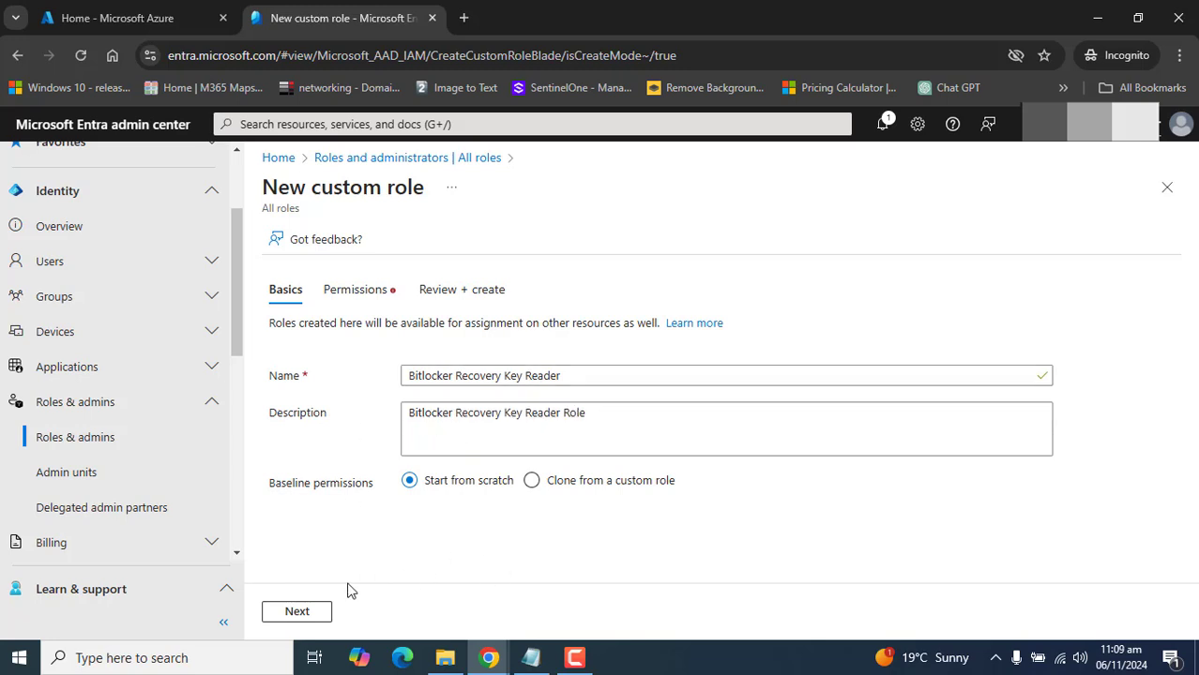
click(298, 613)
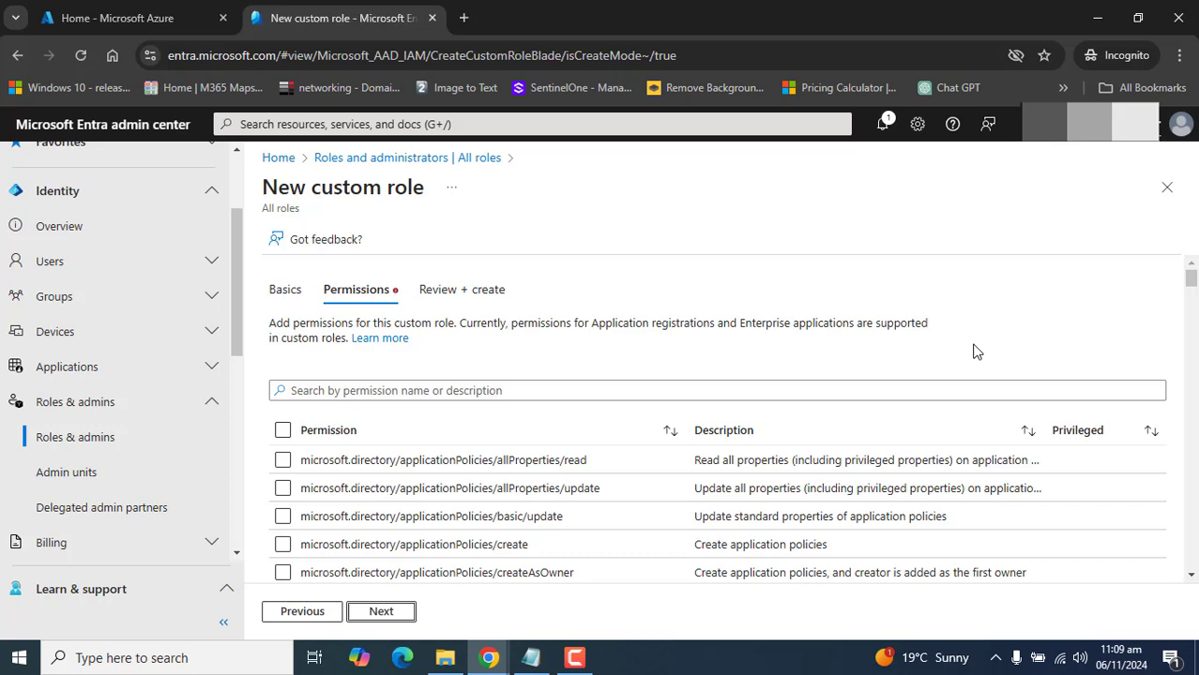
Filter the permissions by "bitlocker" and select both bitlockerKeys/key/read and bitlockerKeys/metadata/read for the custom role
click(653, 391)
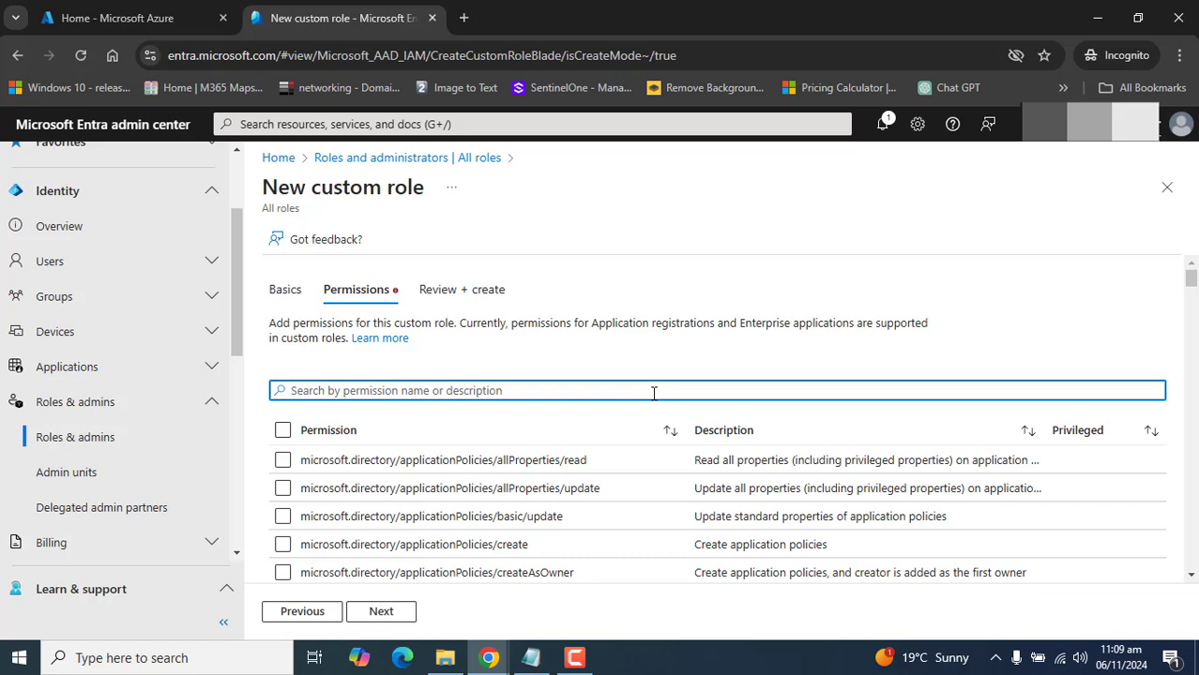
text(bitlo)
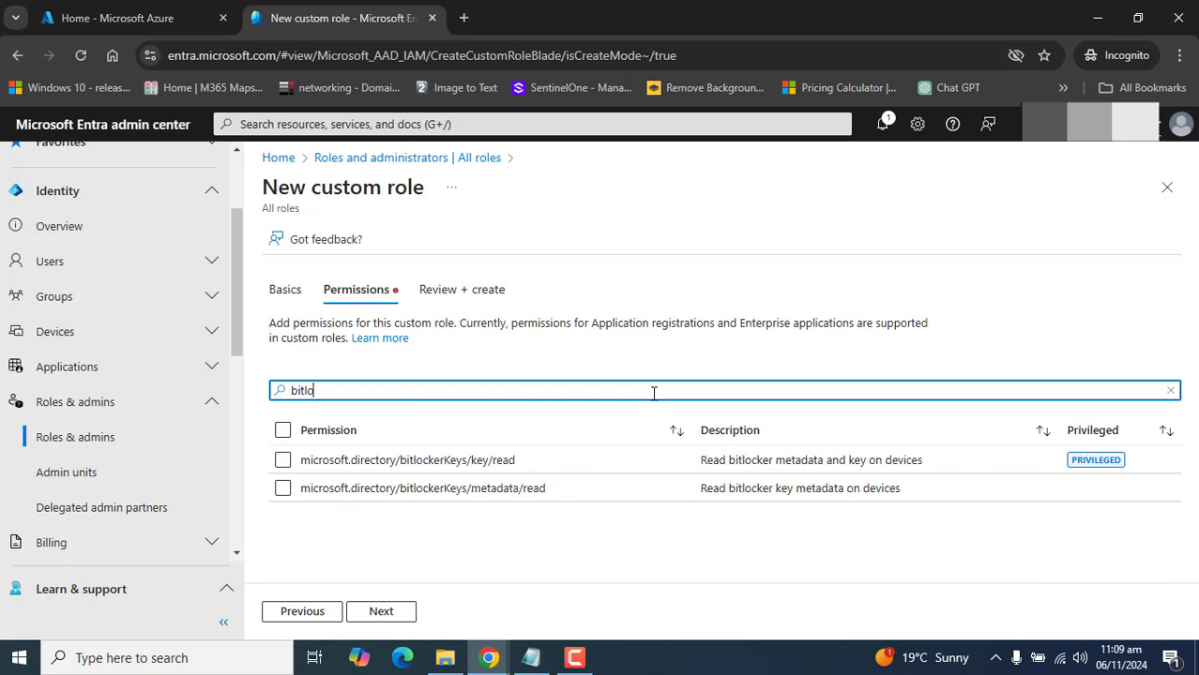
text(cker)
drag(338, 390, 229, 413)
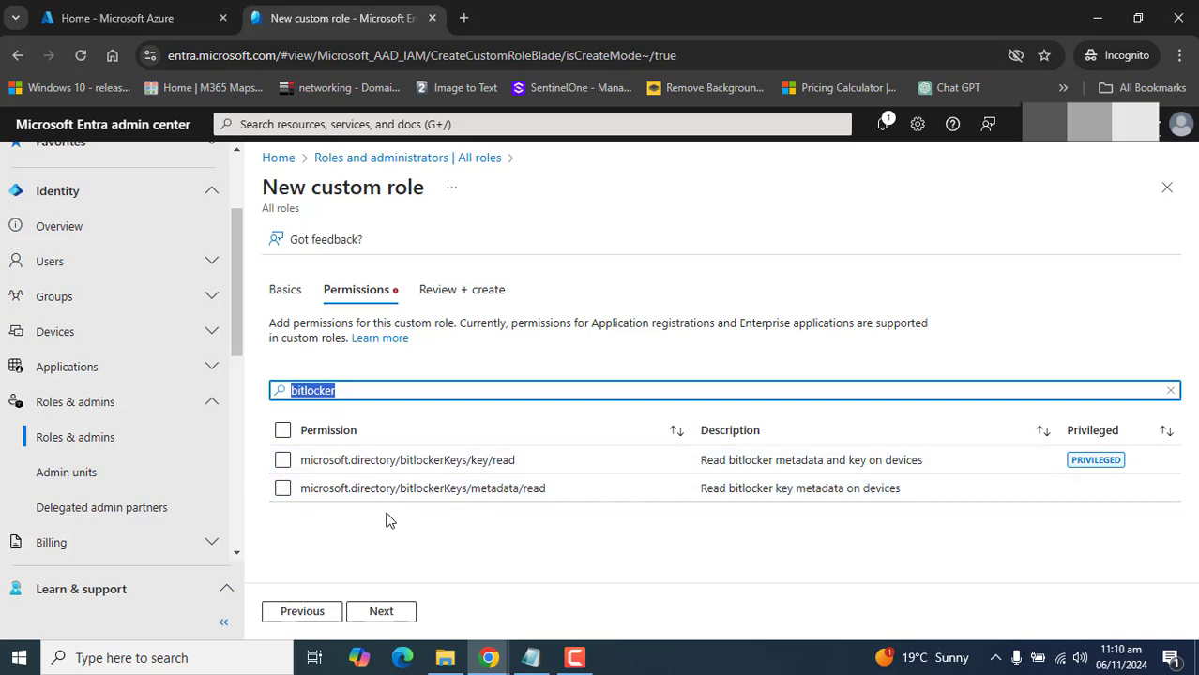
click(282, 430)
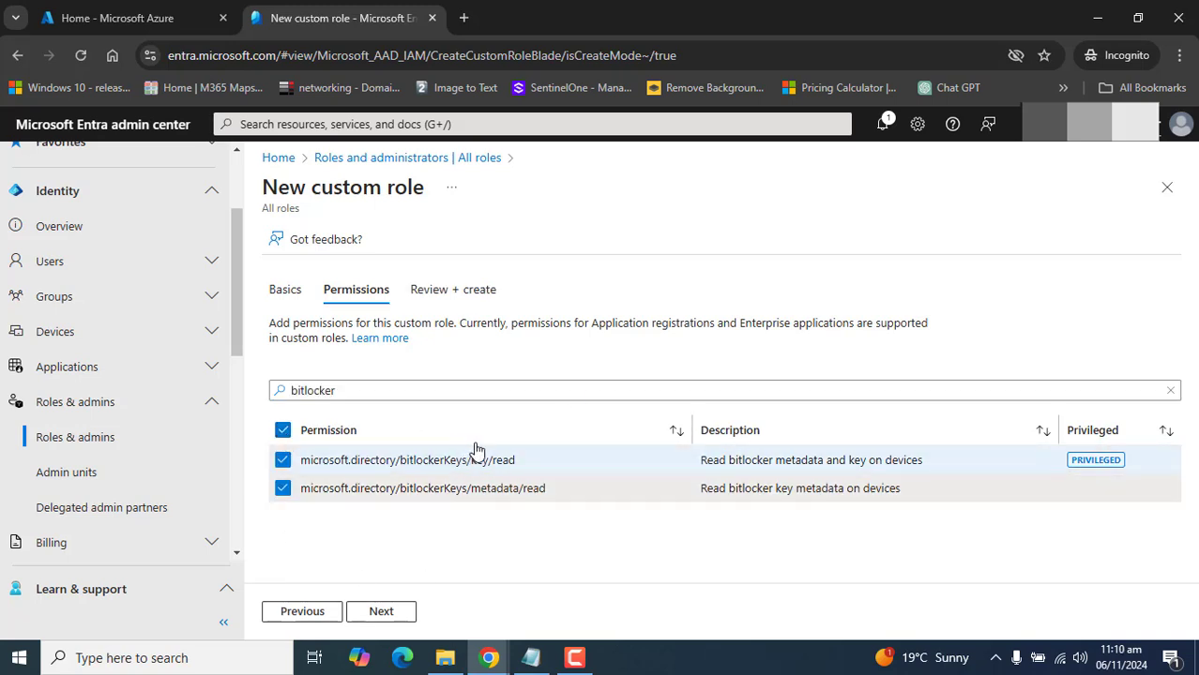
Create the custom role and open the assignments of Bitlocker Recovery Key Reader
click(387, 611)
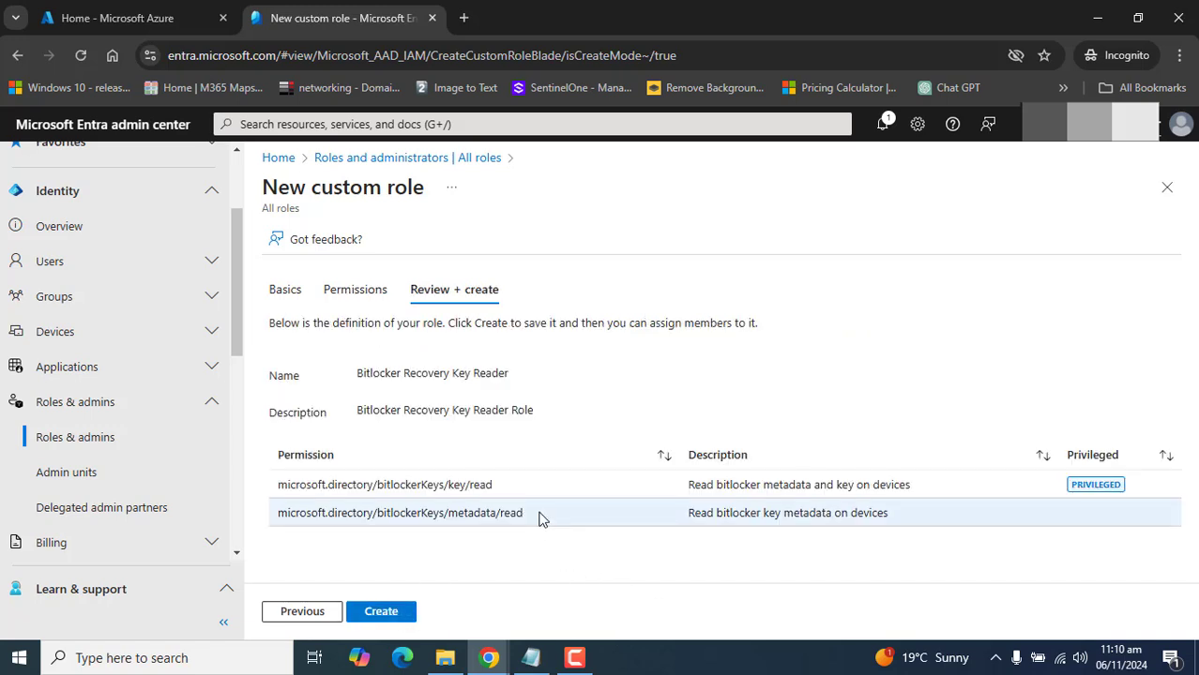
click(380, 613)
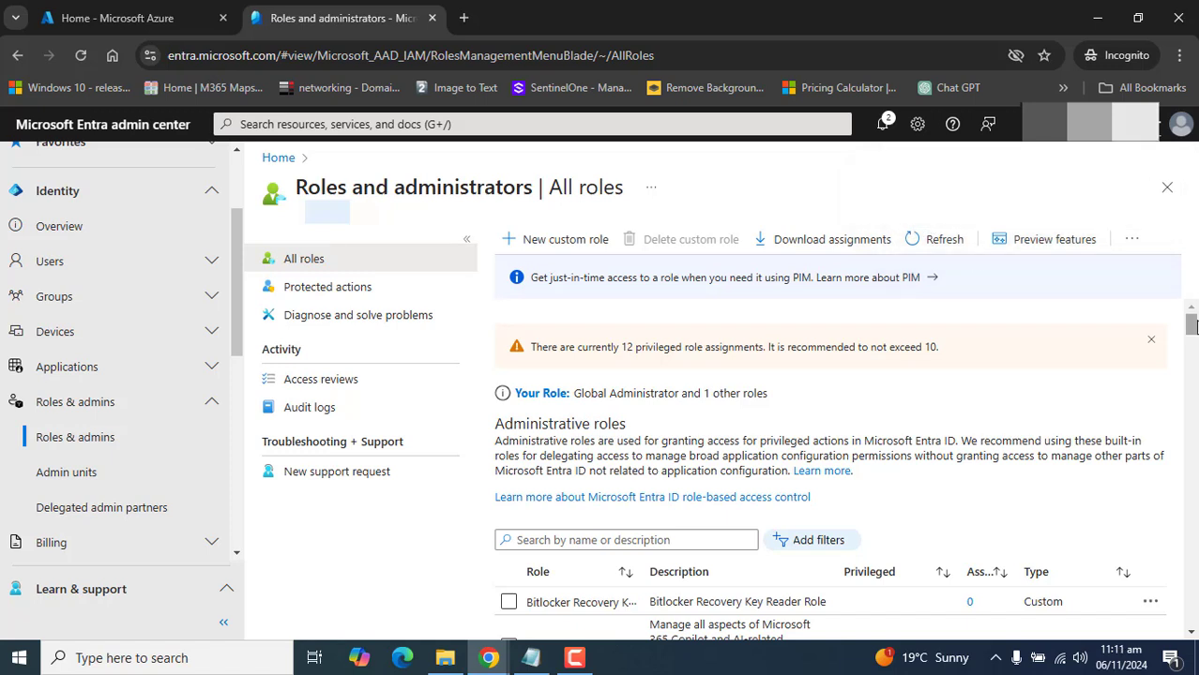
scroll(1145, 372, down, 2)
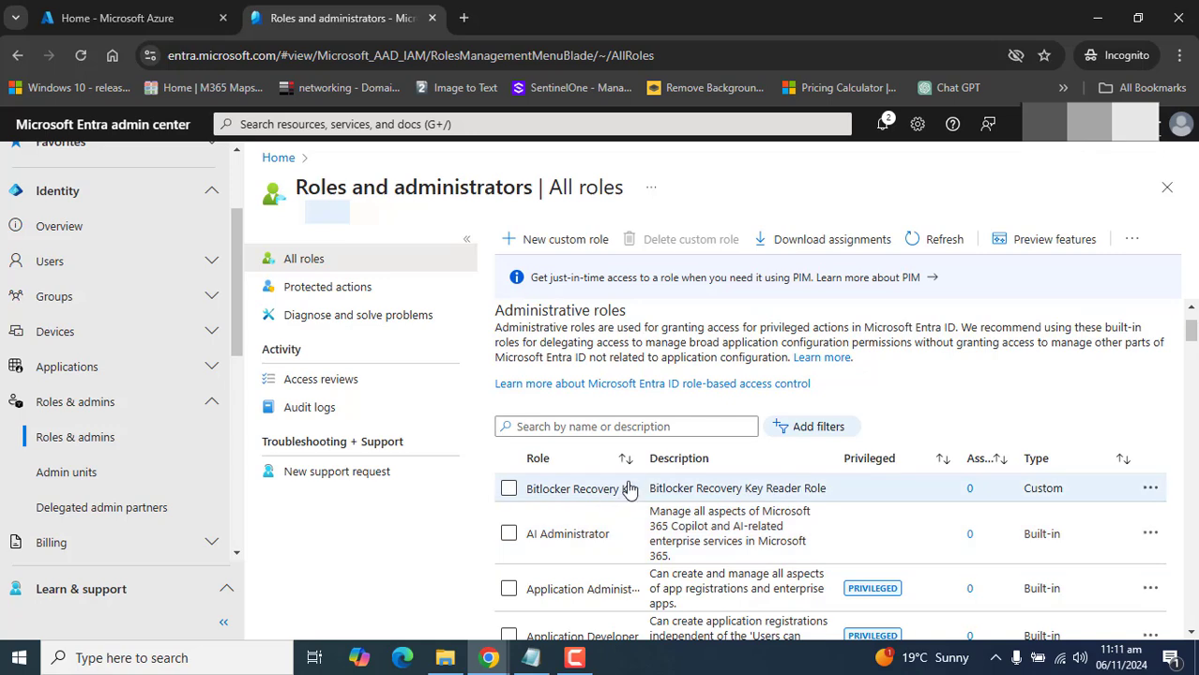
click(624, 490)
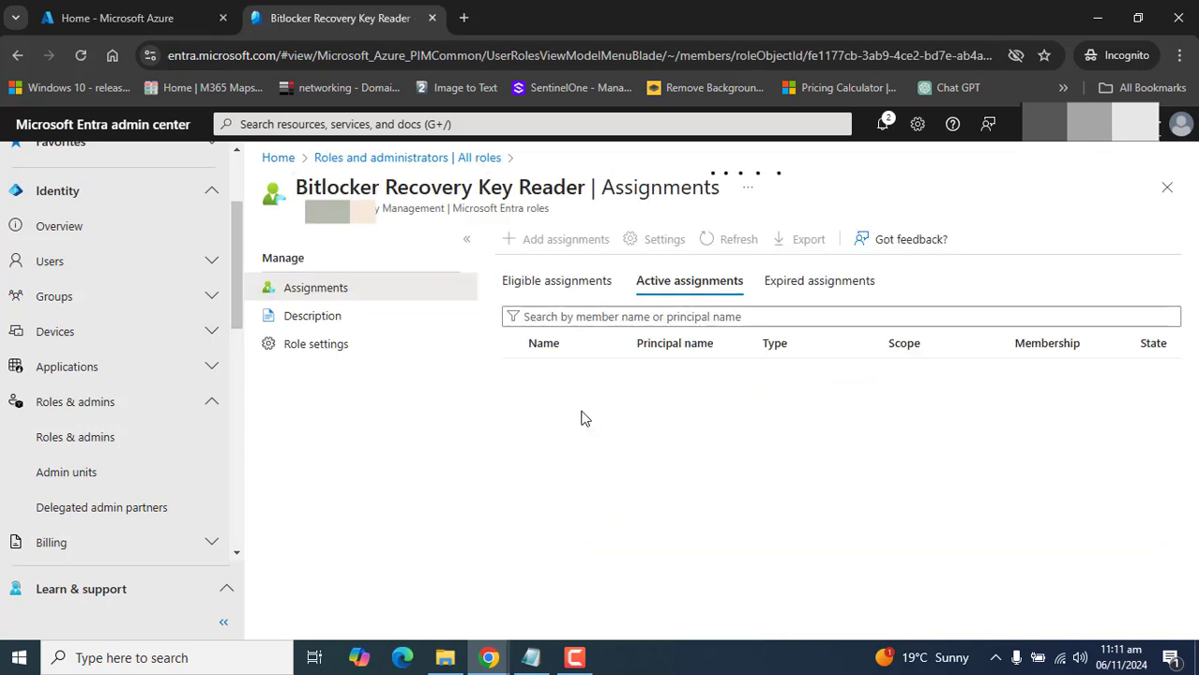
drag(297, 192, 593, 222)
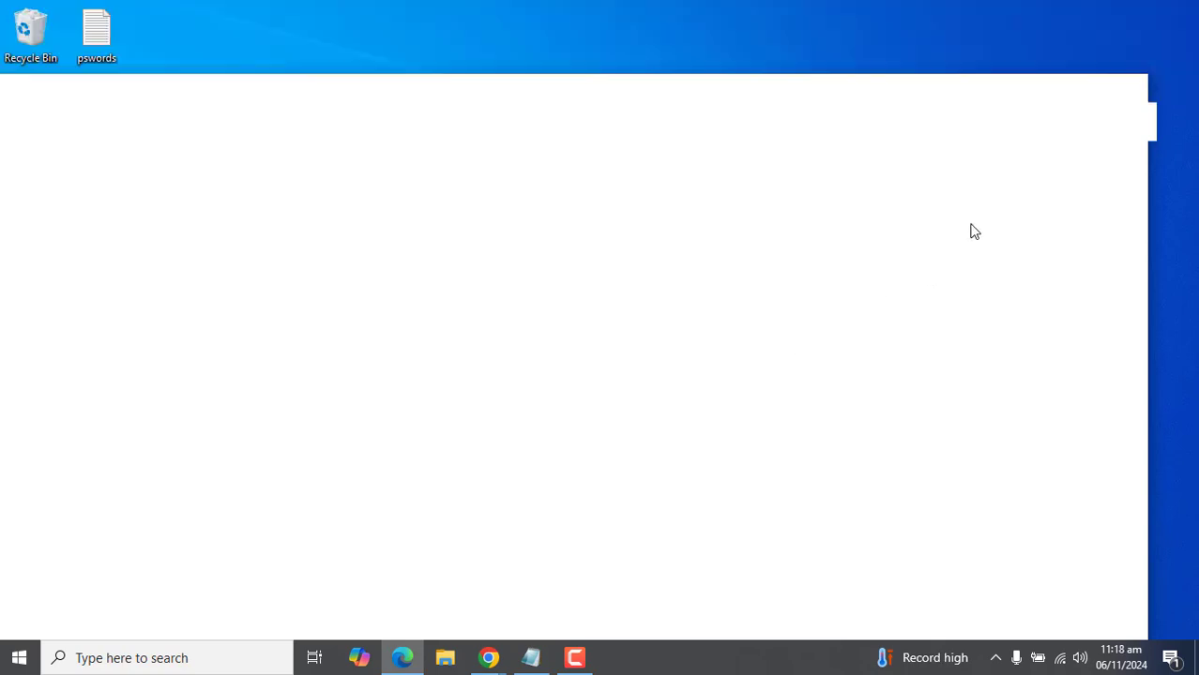
Open entra.microsoft.com in a maximized Edge InPrivate window and enter the test user's account password to sign in
click(1092, 126)
click(910, 120)
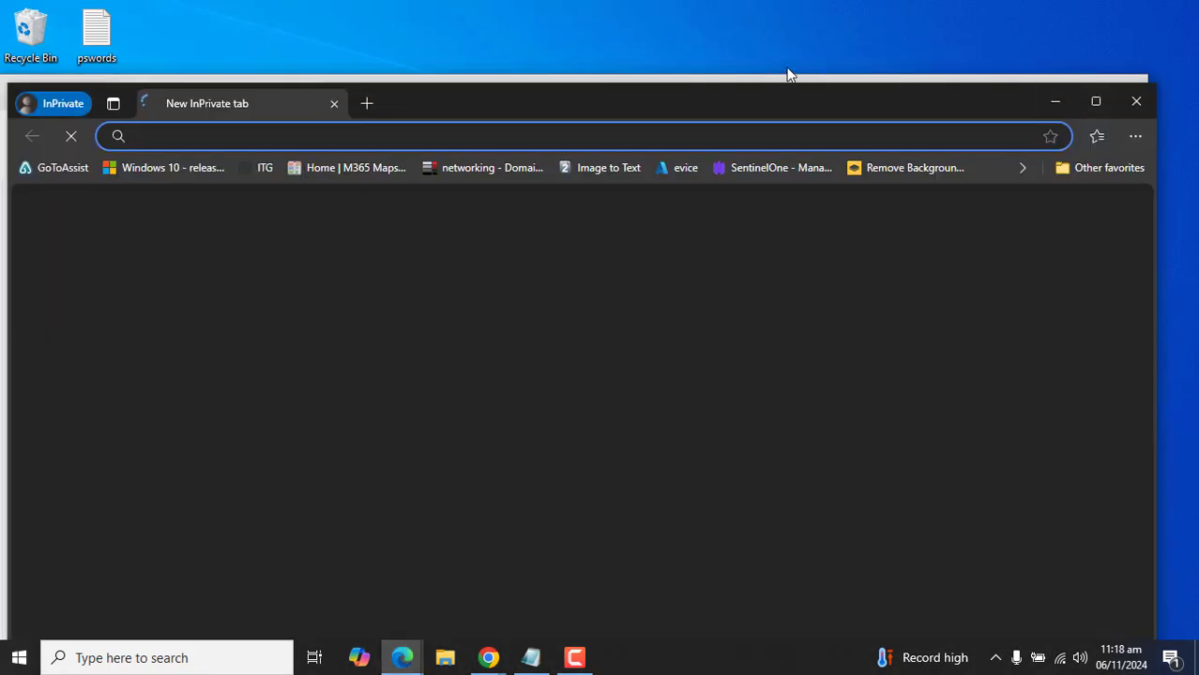
double_click(885, 108)
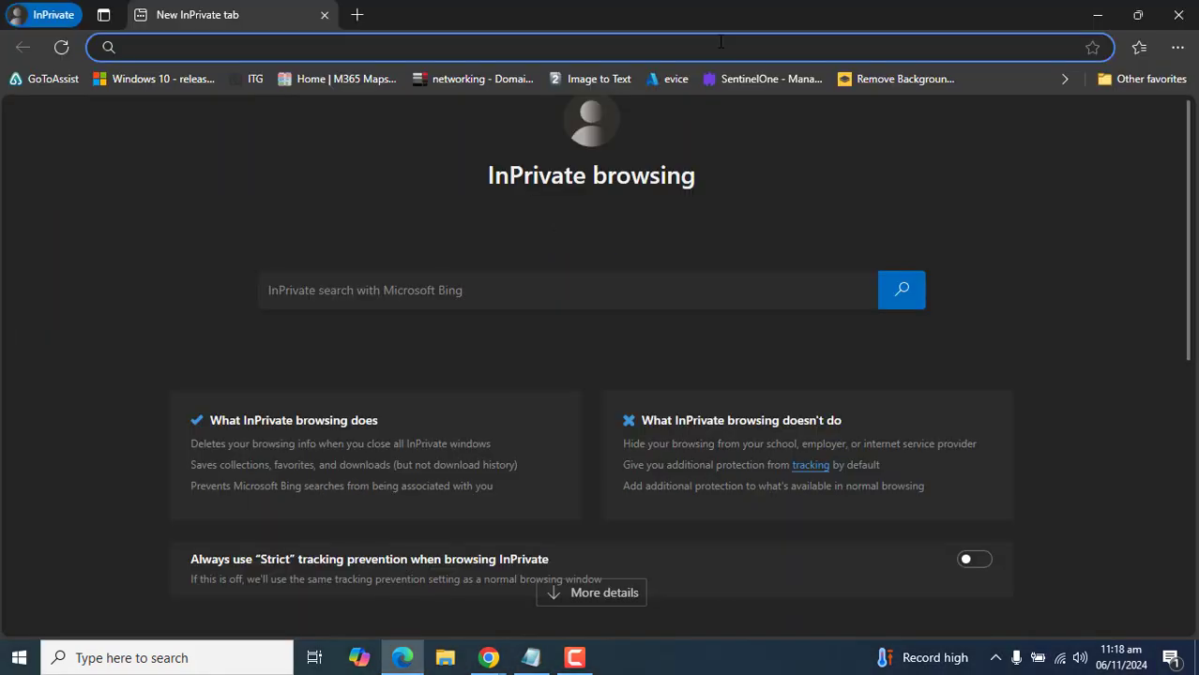
text(entra.microsoft.com)
key(Return)
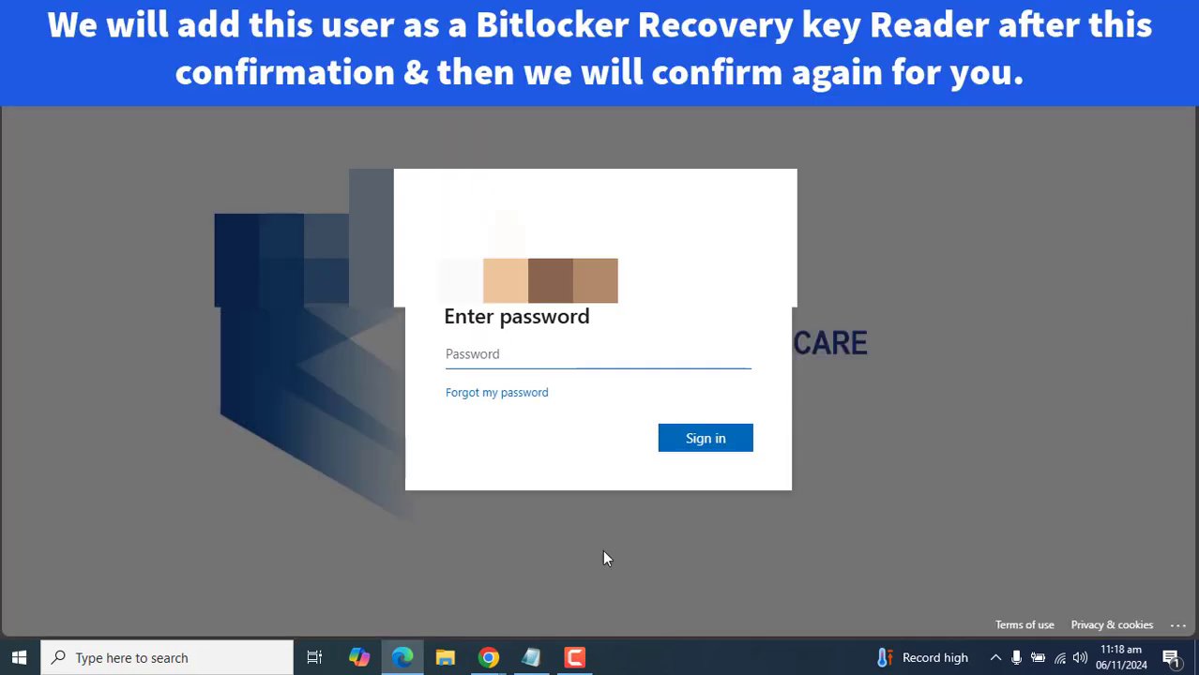
text(••••••)
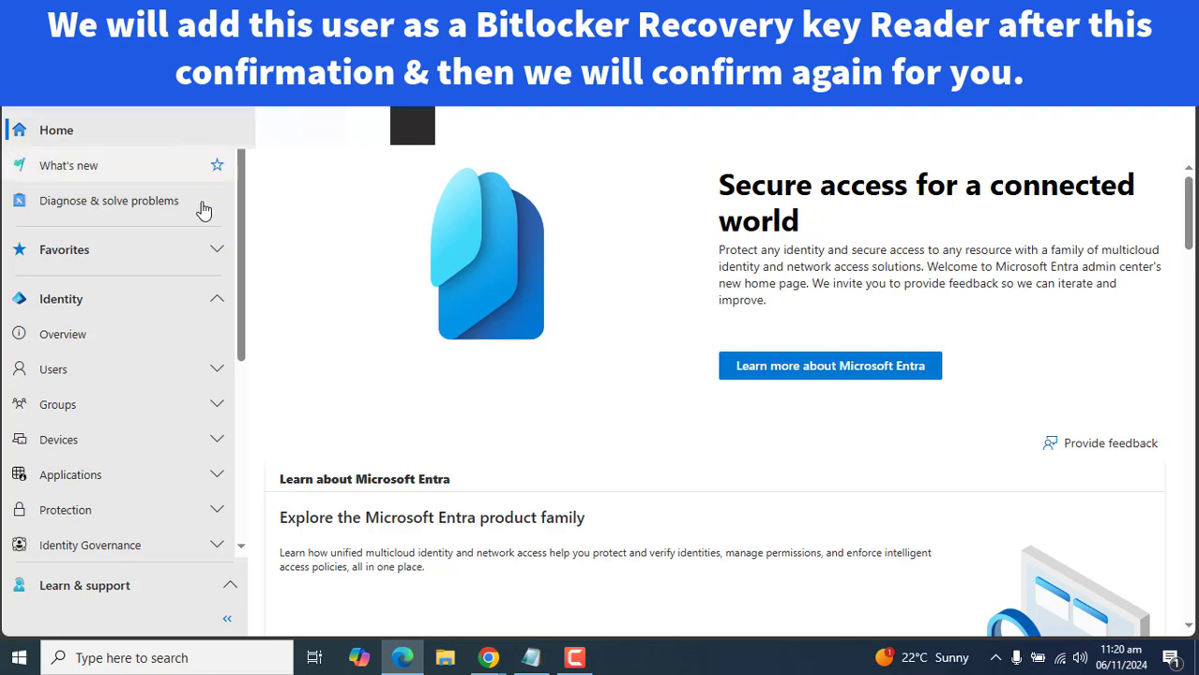
Open the All devices page under Devices while signed in as the test user
drag(240, 347, 227, 370)
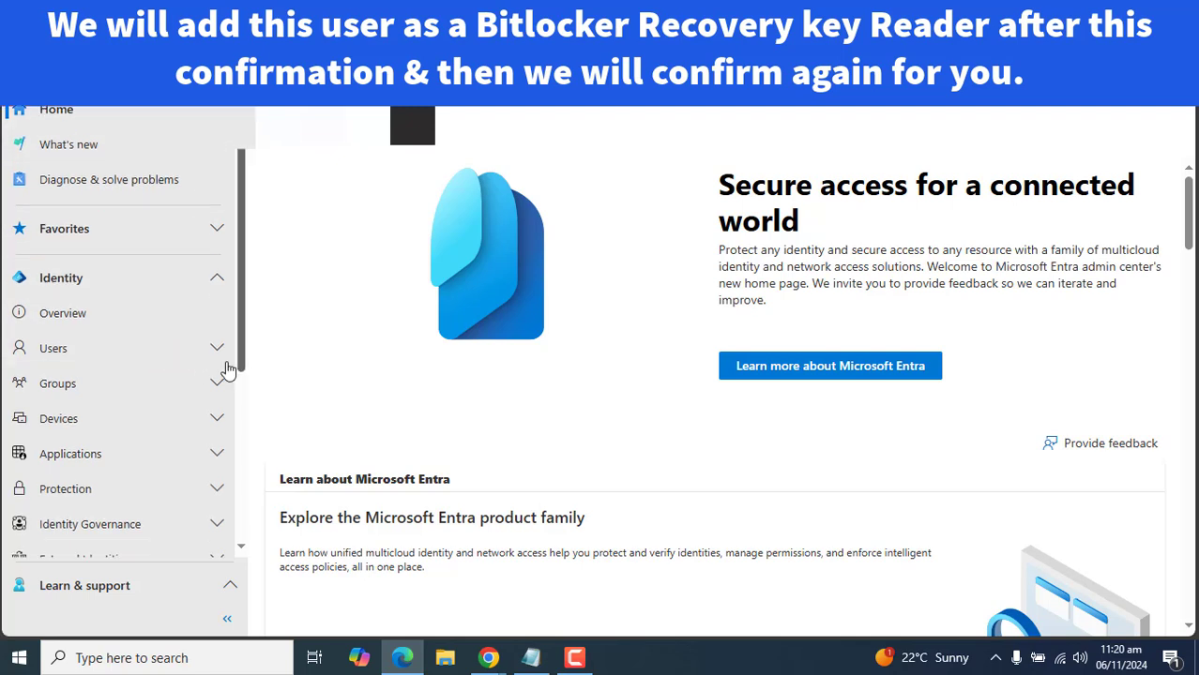
click(218, 419)
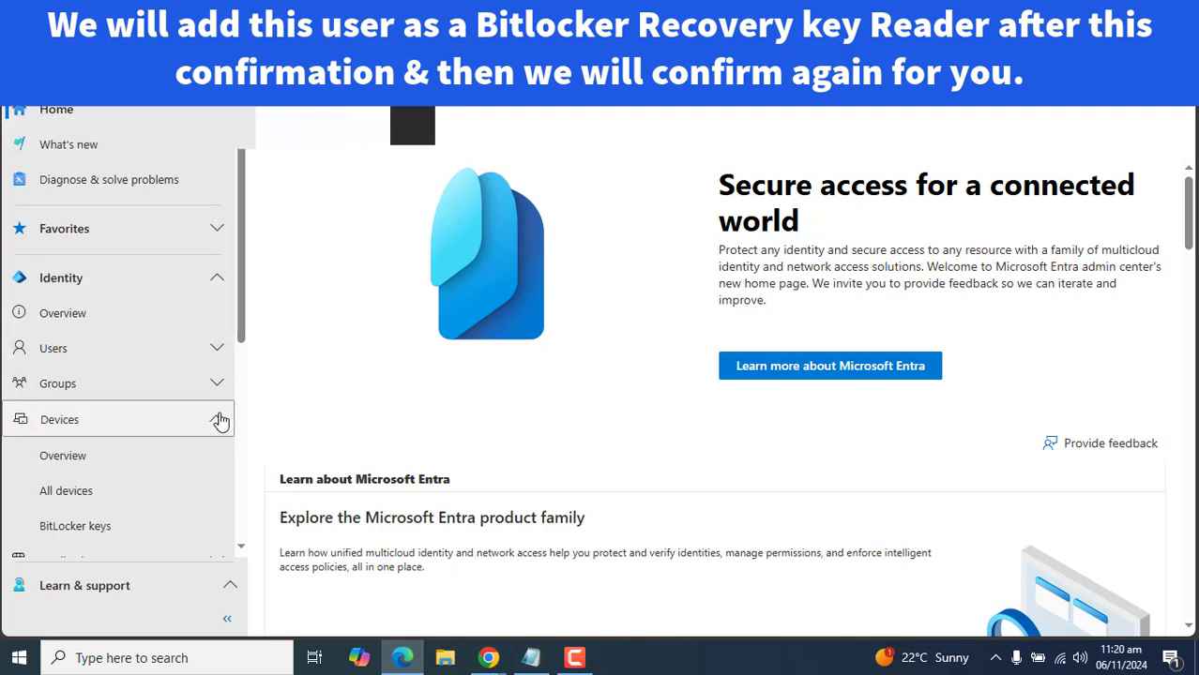
click(71, 495)
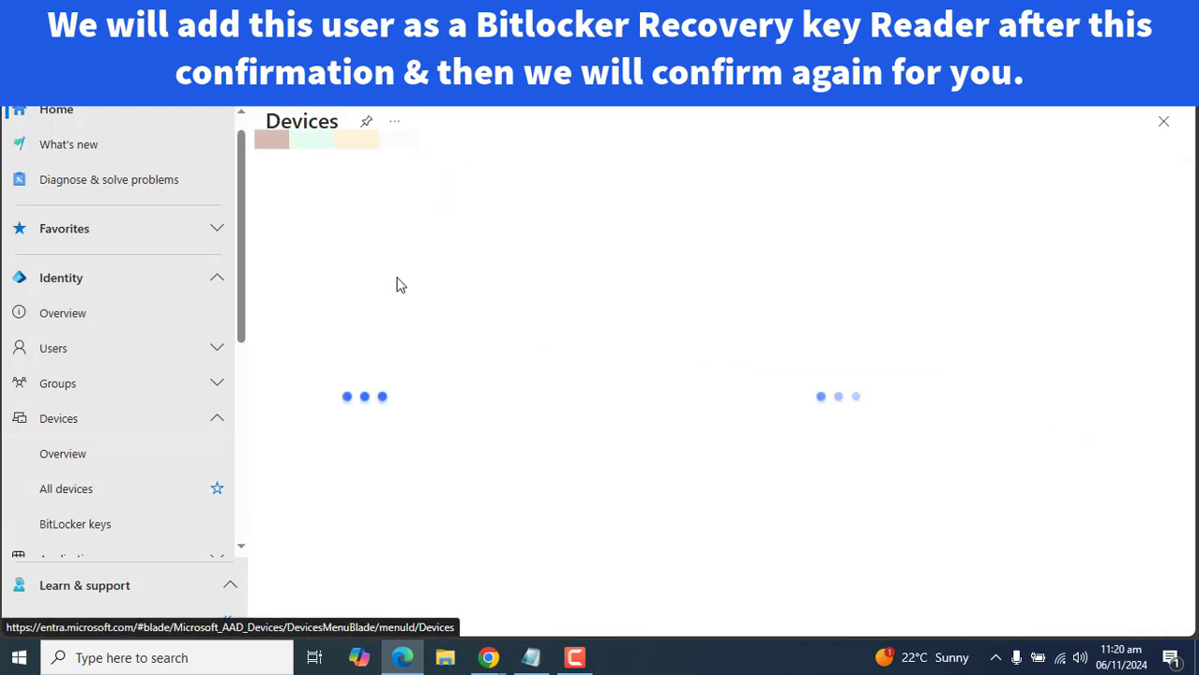
click(614, 353)
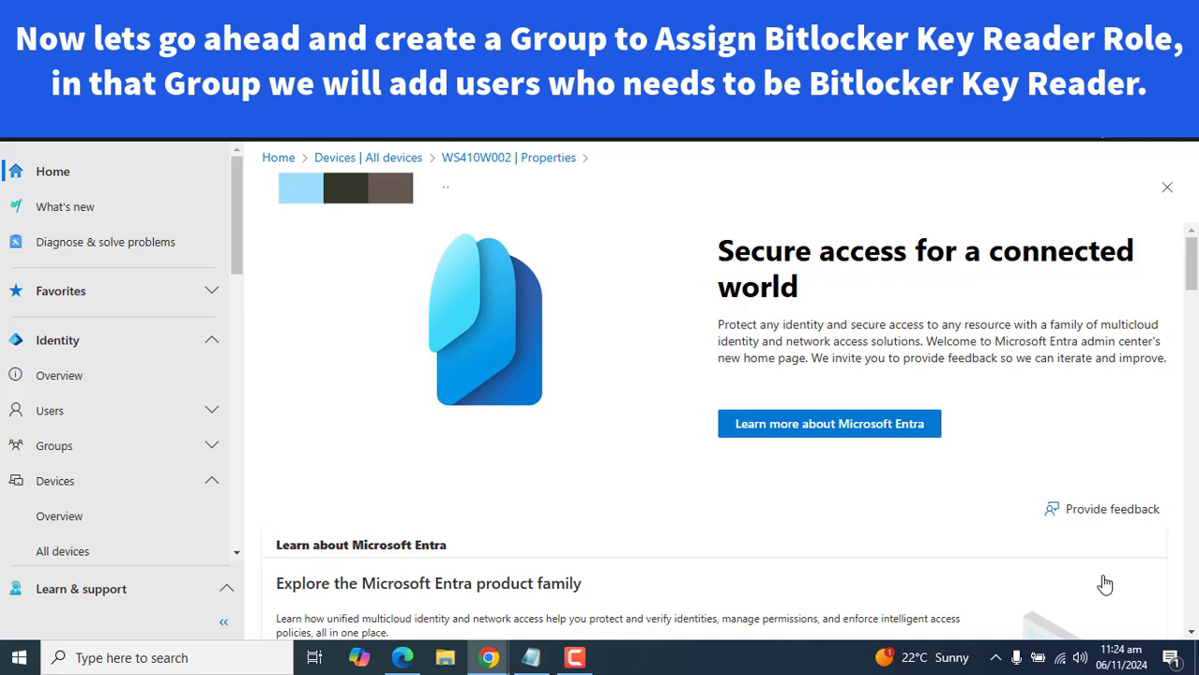
Open the All groups page in the administrator's Entra session and start a new group
click(211, 447)
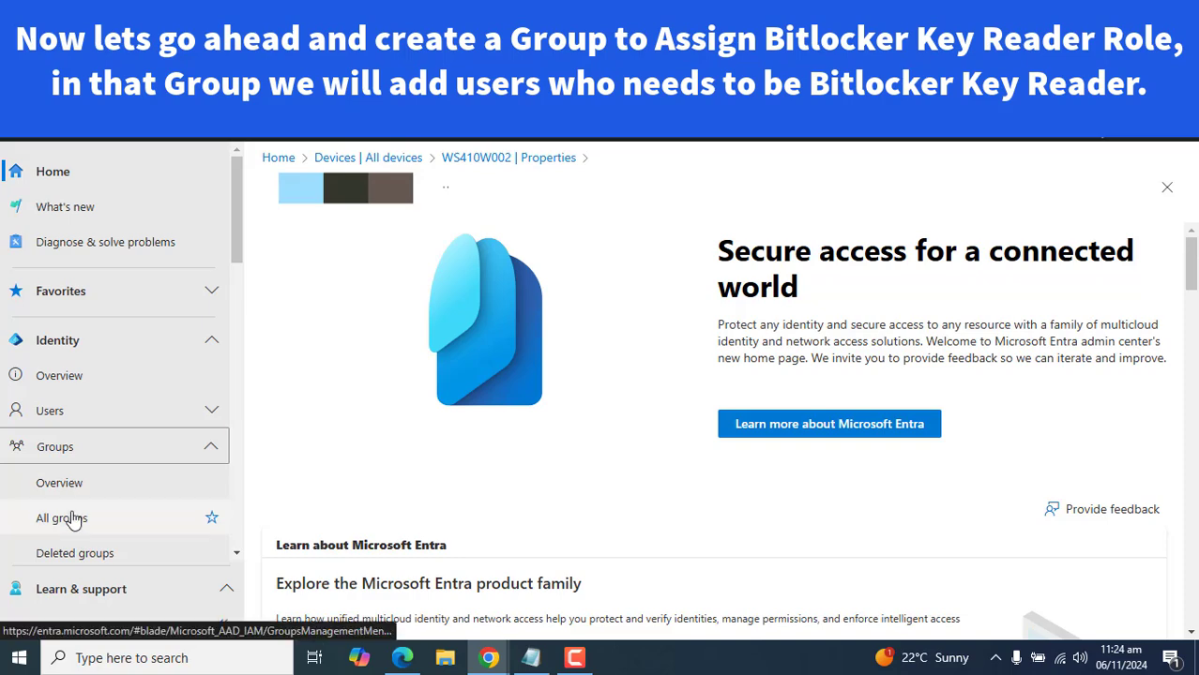
click(66, 517)
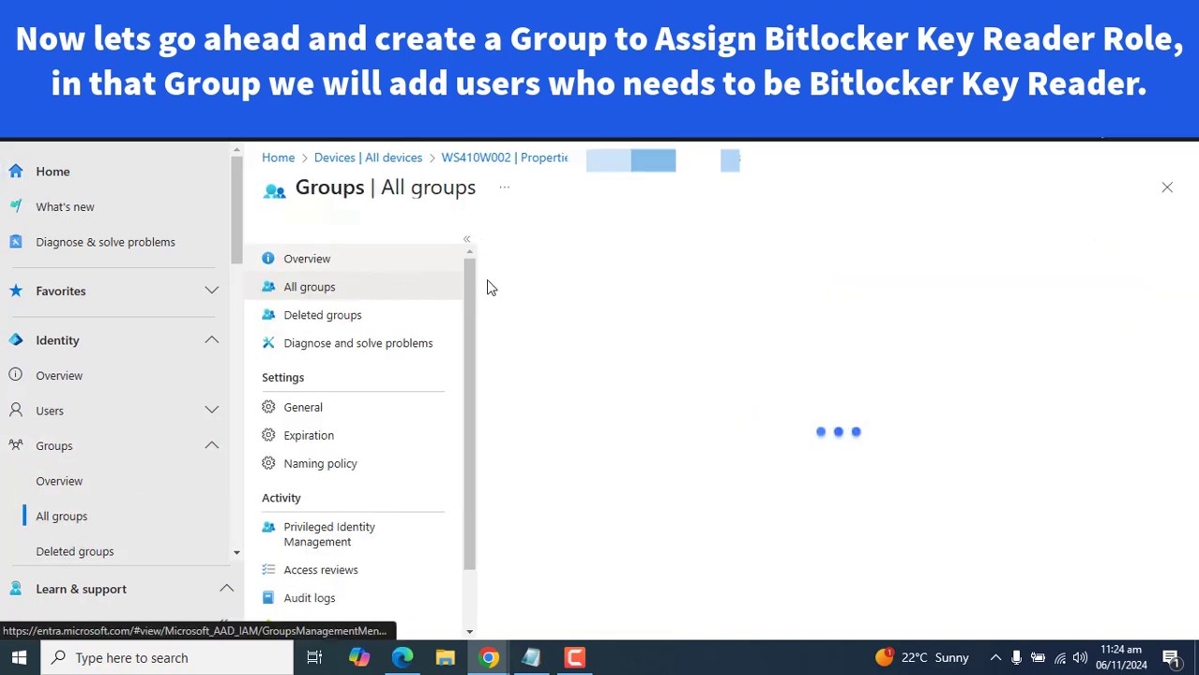
click(552, 241)
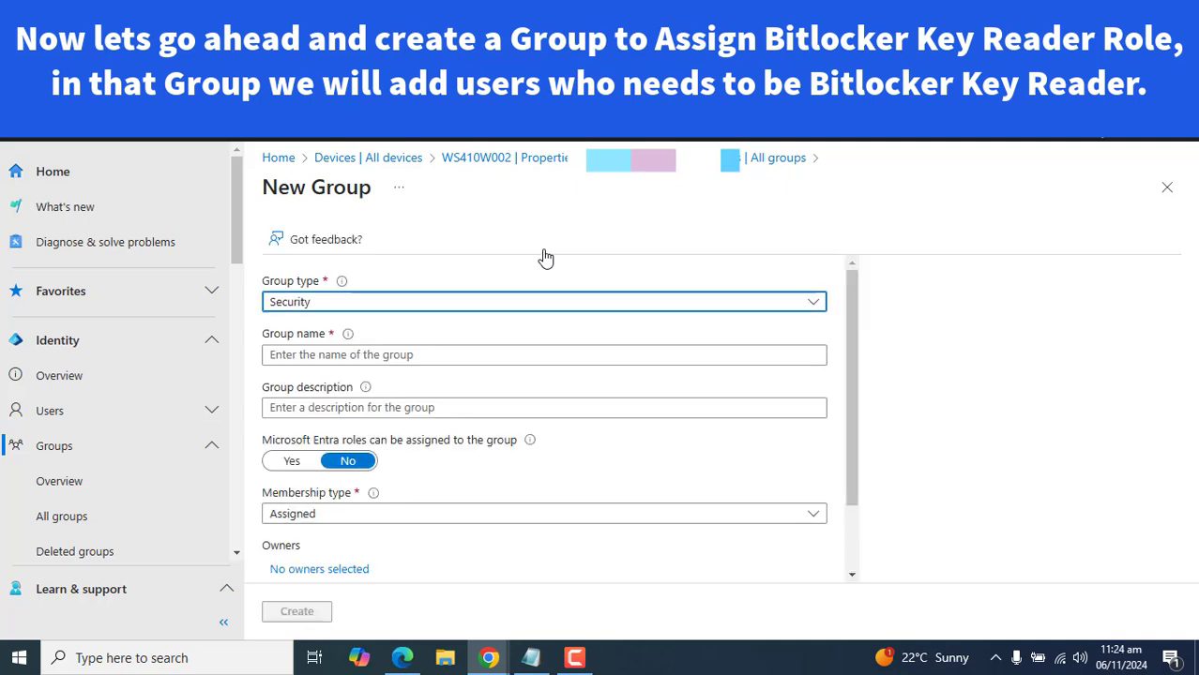
Set both the new security group's name and its description to "BL Recovery keys Readers"
click(392, 350)
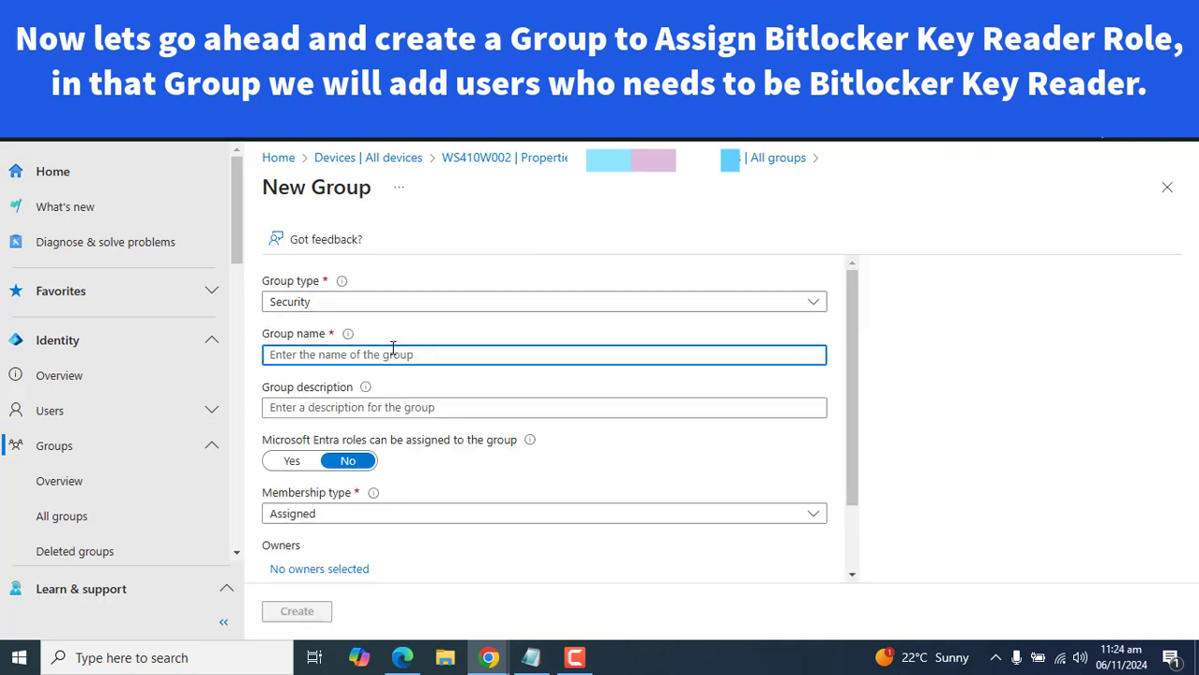
text(BL Recovery Readers)
click(420, 403)
text(BL Recovery Readers)
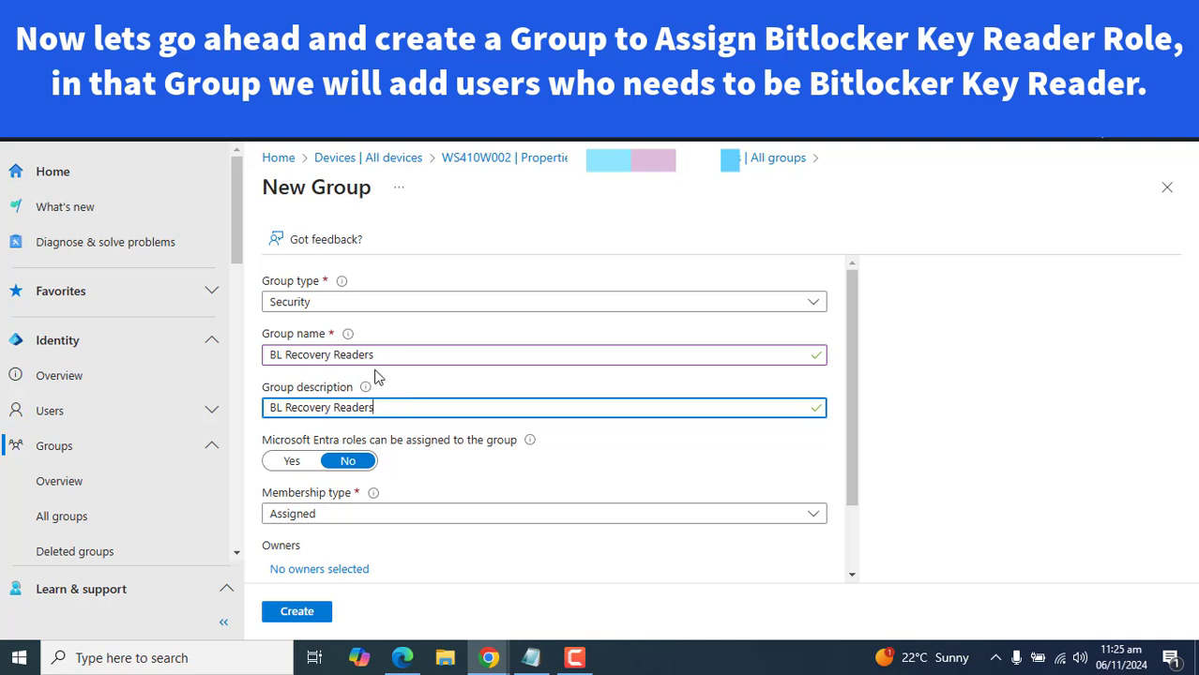
click(334, 355)
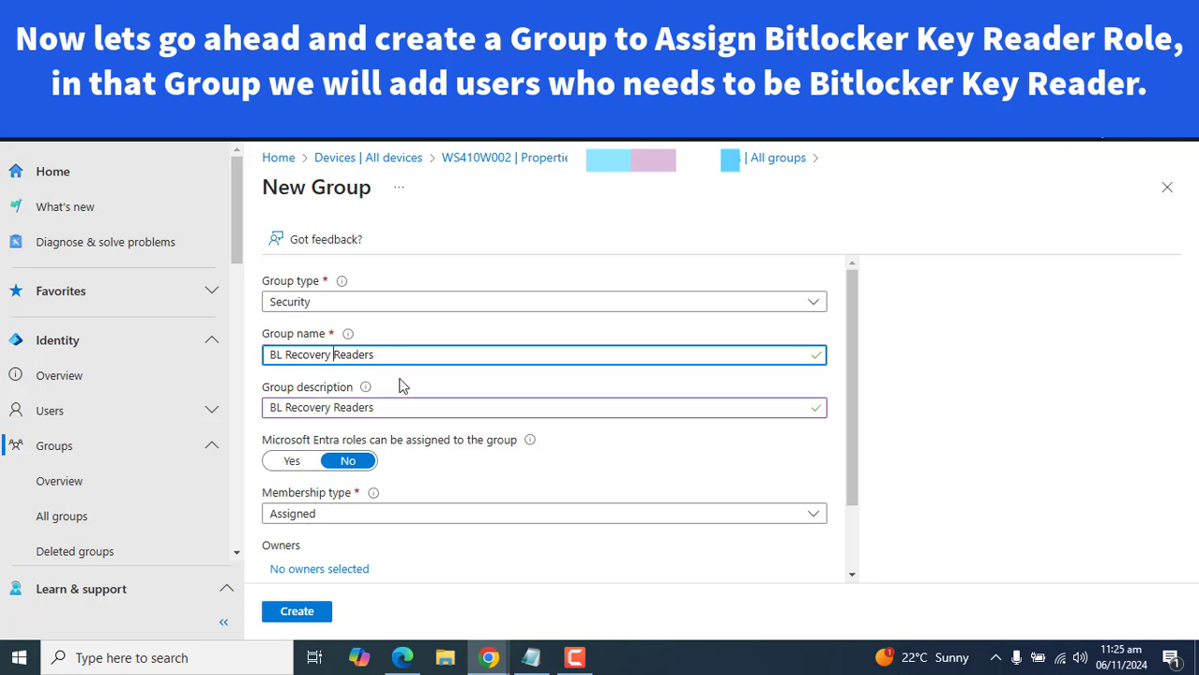
text(keys)
click(640, 469)
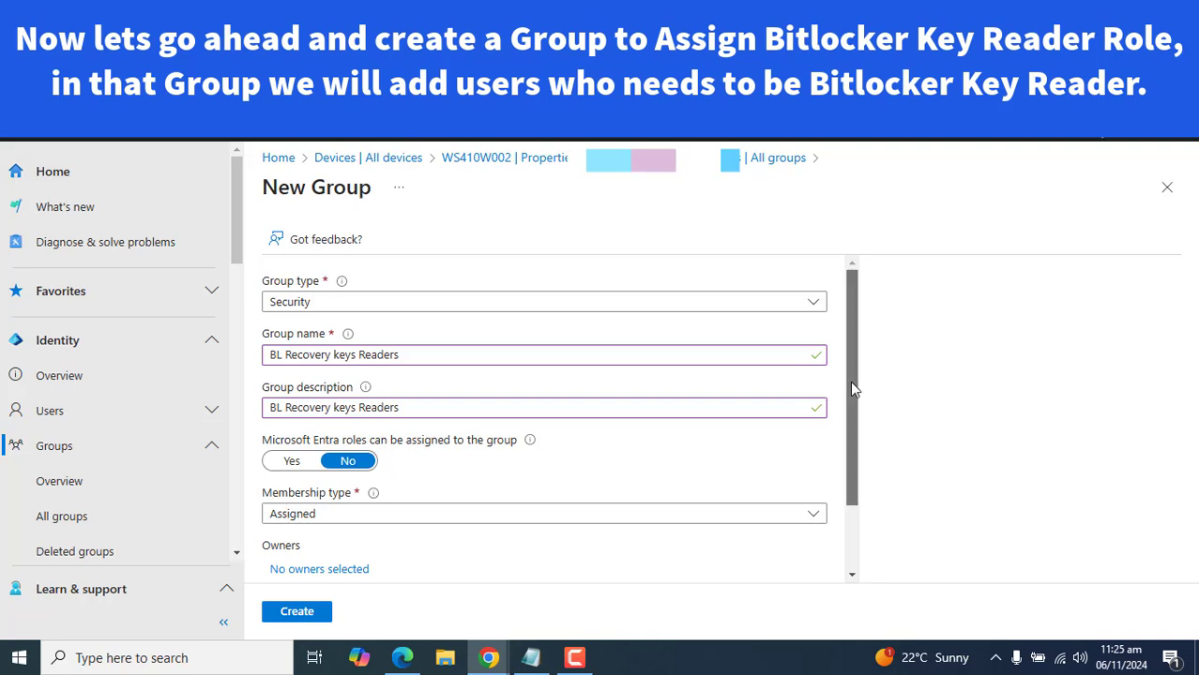
Allow Microsoft Entra roles to be assigned to the new group
scroll(850, 380, down, 1)
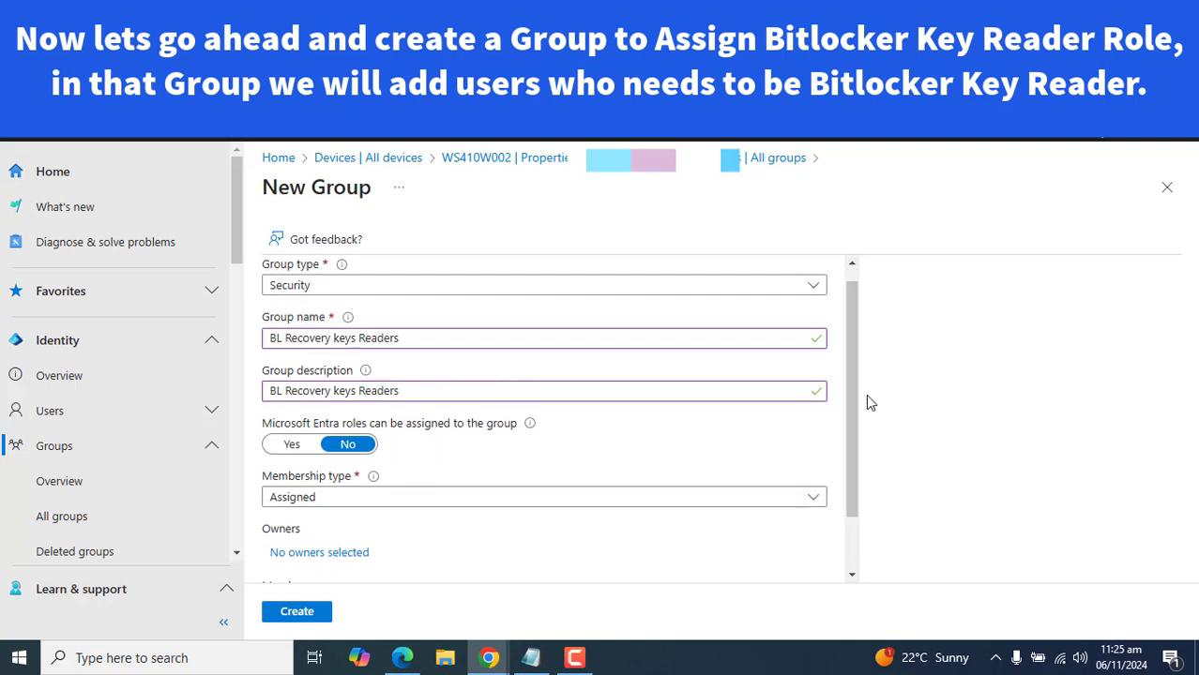
scroll(852, 406, down, 1)
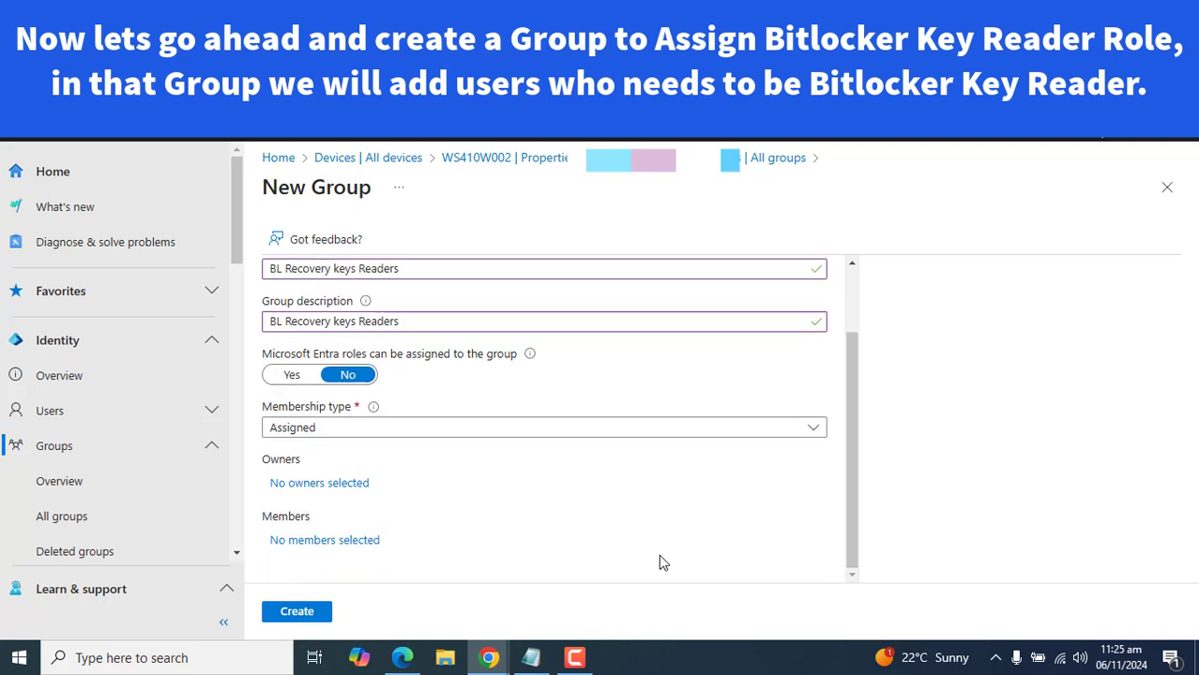
click(366, 428)
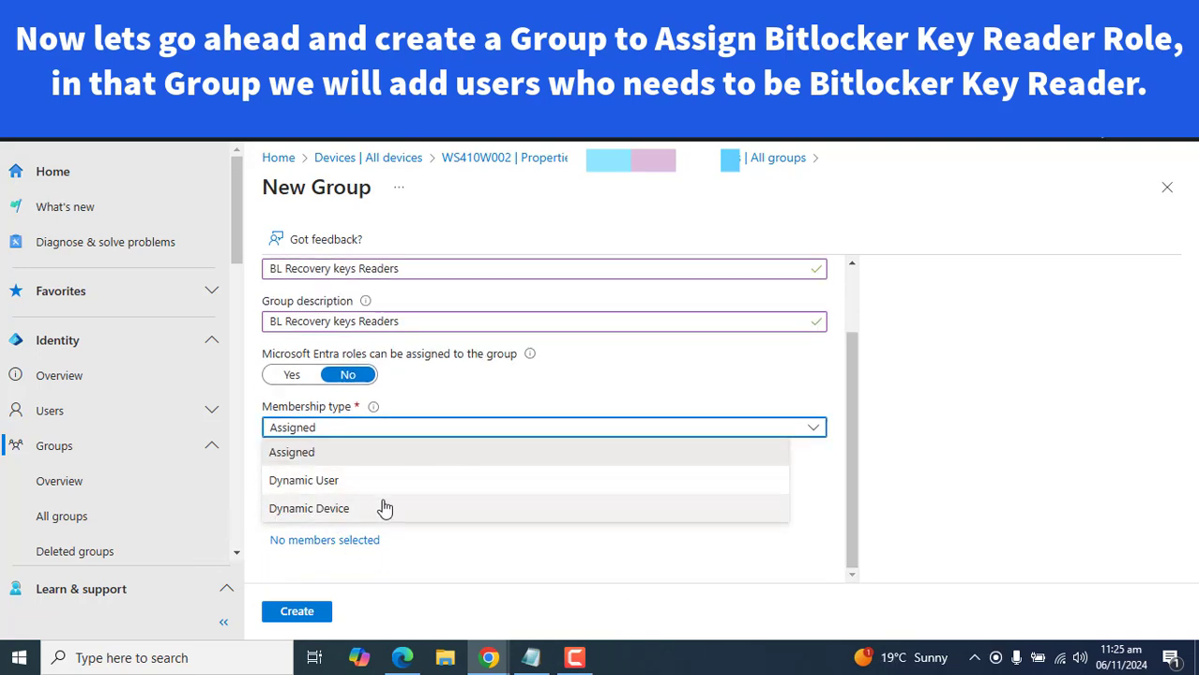
click(971, 469)
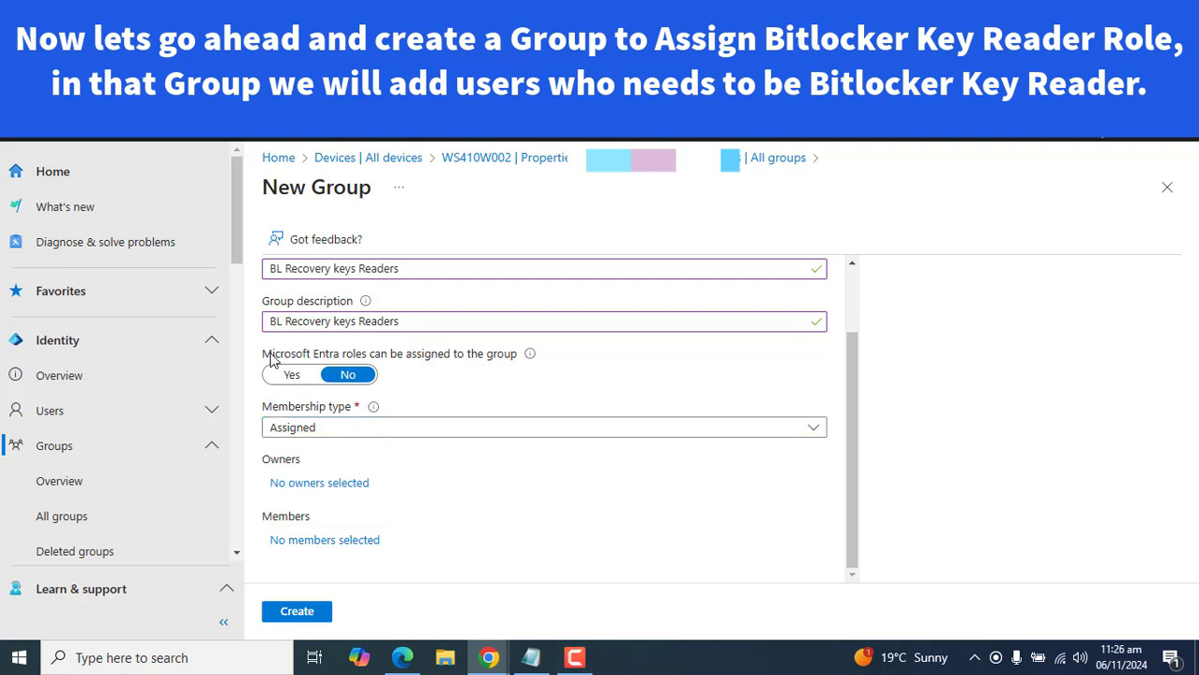
drag(264, 358, 523, 363)
click(585, 414)
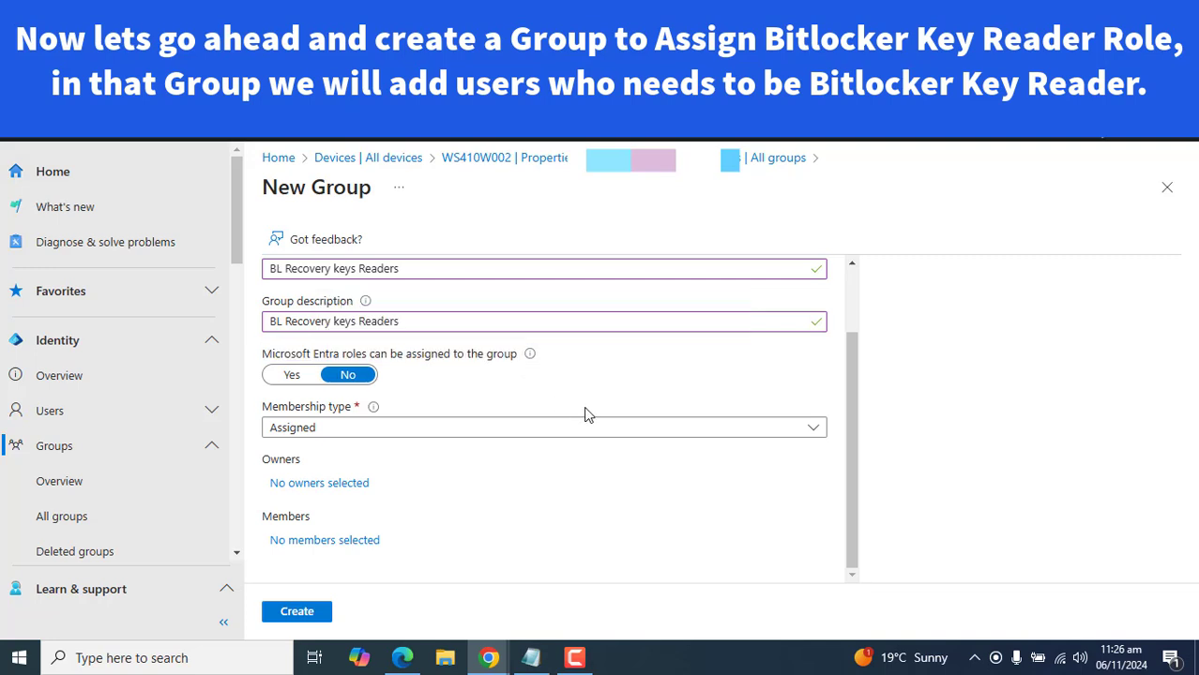
click(292, 375)
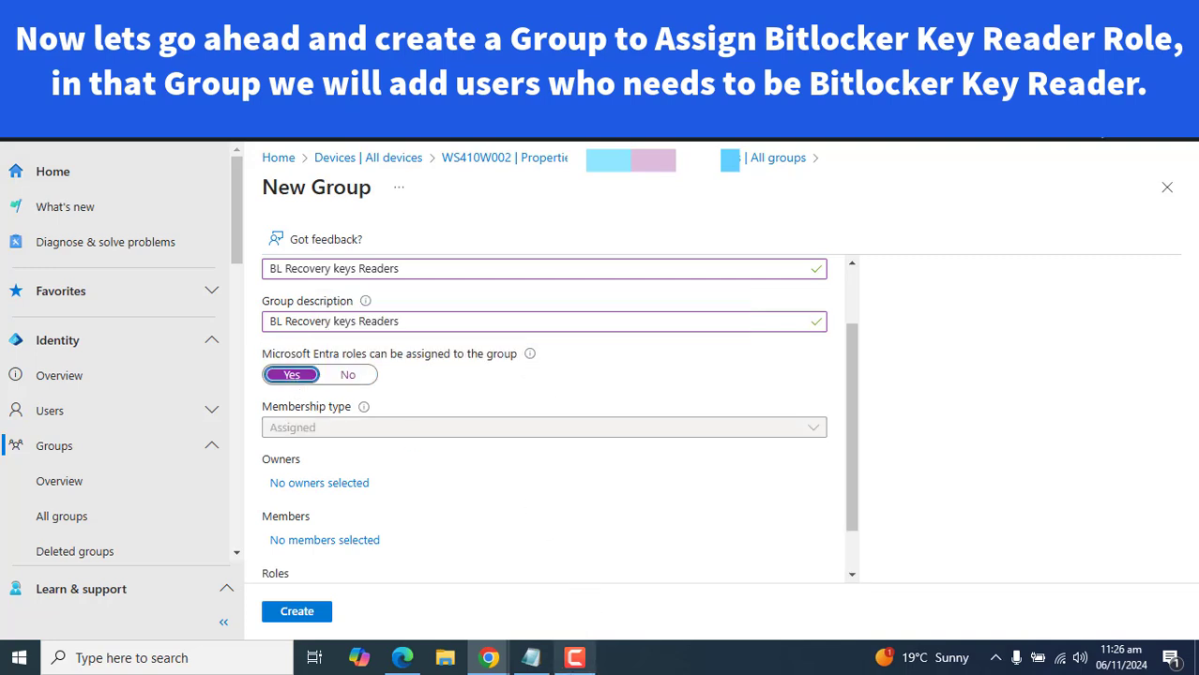
Search for "archive" in the new group's member picker and add the matching user account as a member
click(574, 658)
click(314, 539)
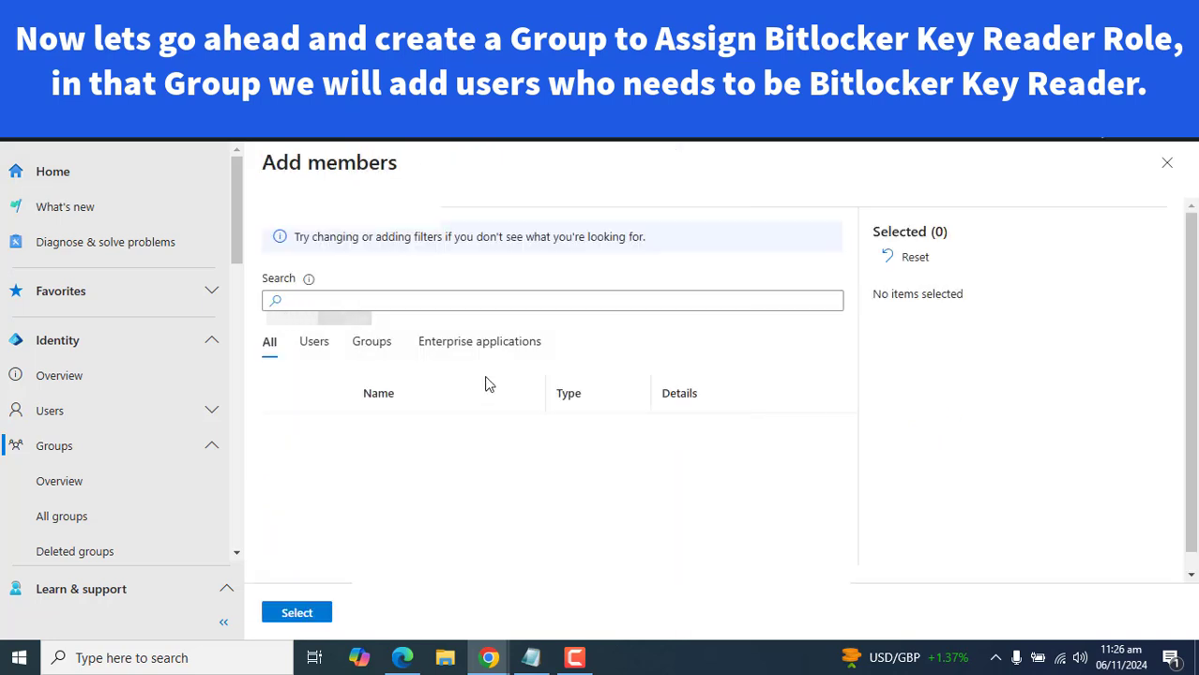
click(357, 300)
text(arc)
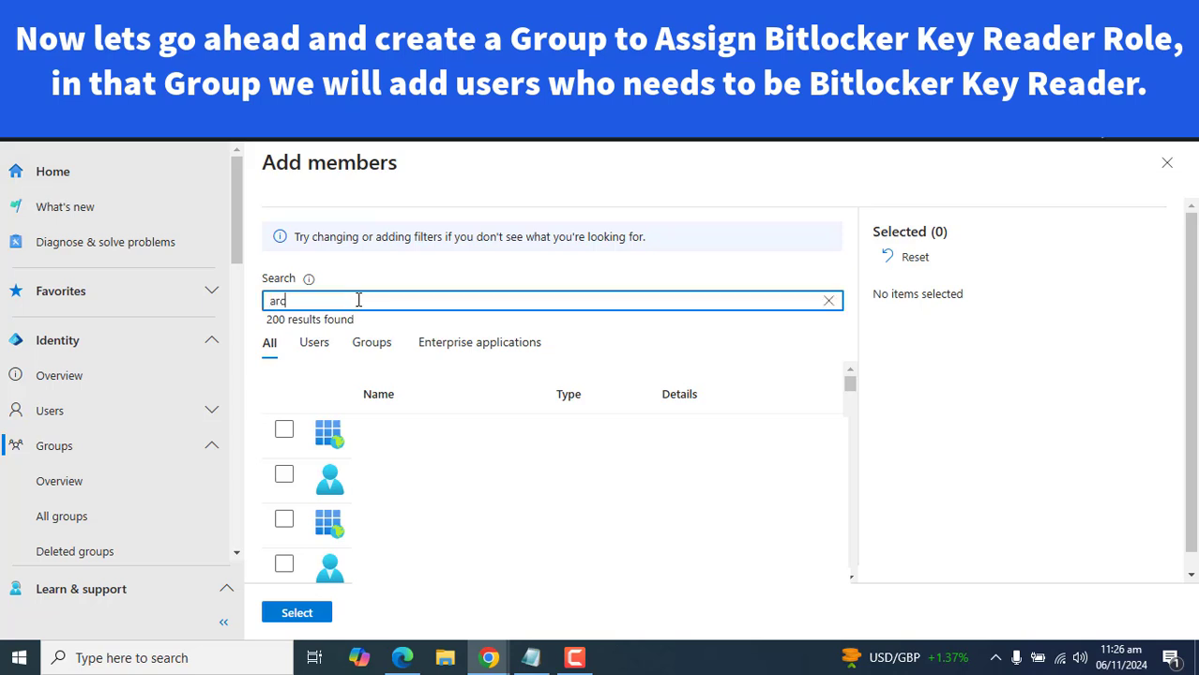
text(hive)
click(284, 429)
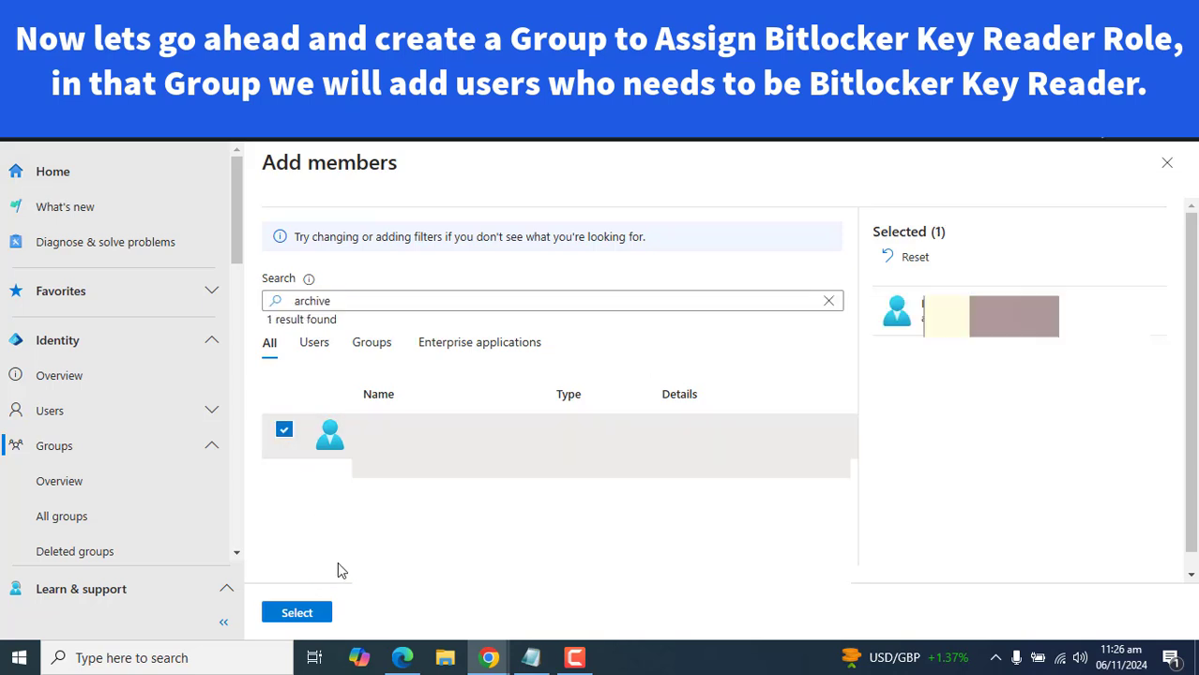
click(302, 616)
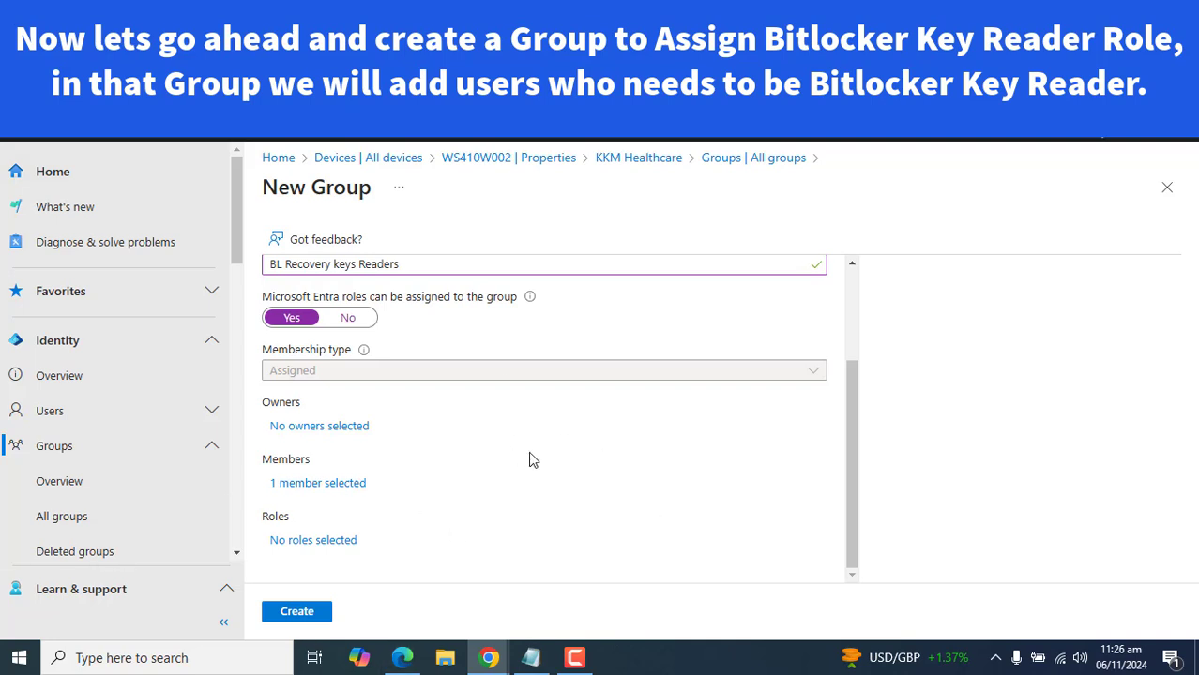
click(574, 658)
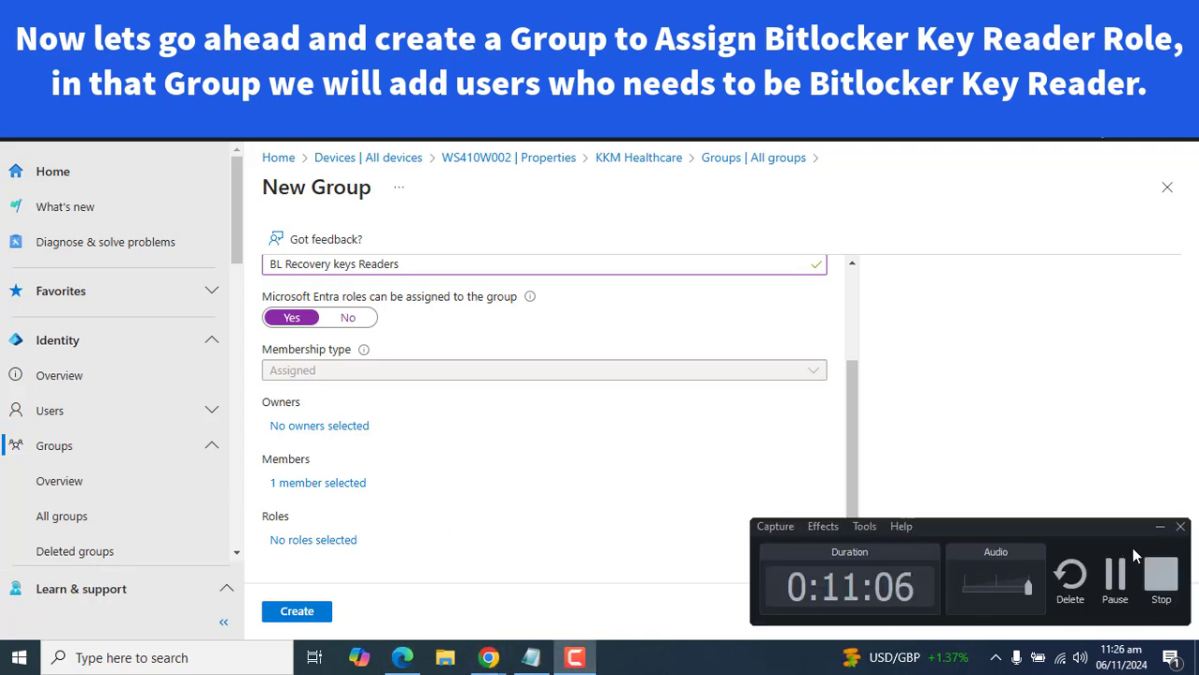
click(1116, 570)
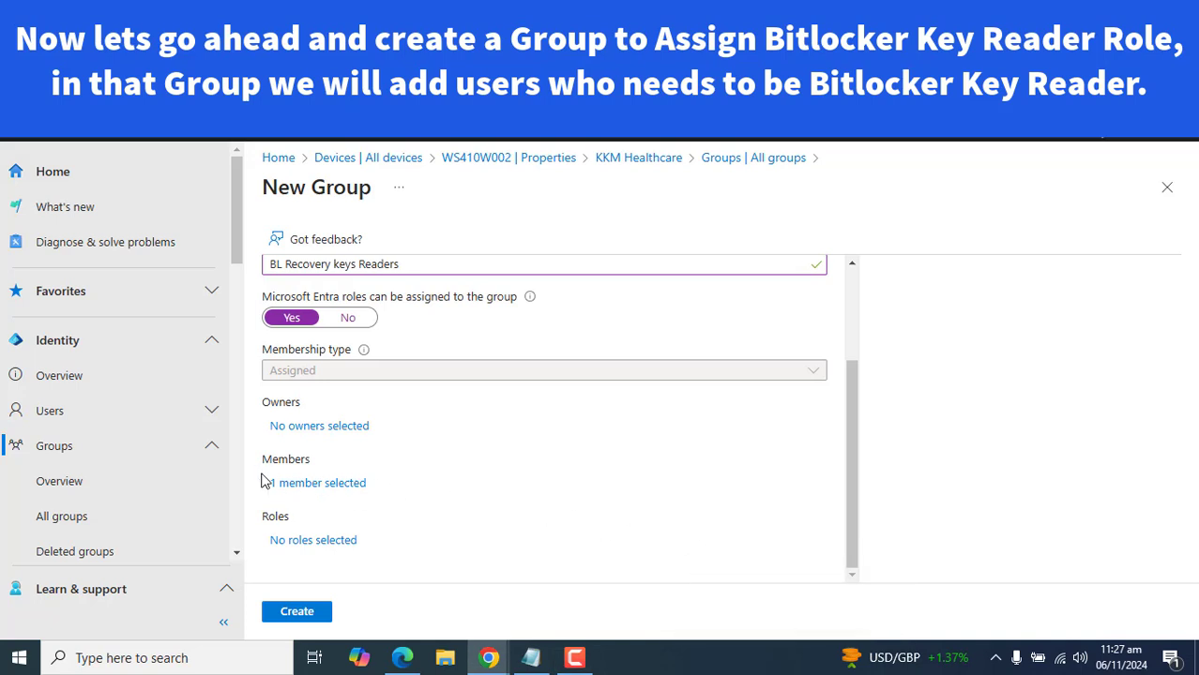
Search the directory roles for "bit" and assign the Bitlocker Recovery Key Reader role to the new group
click(302, 548)
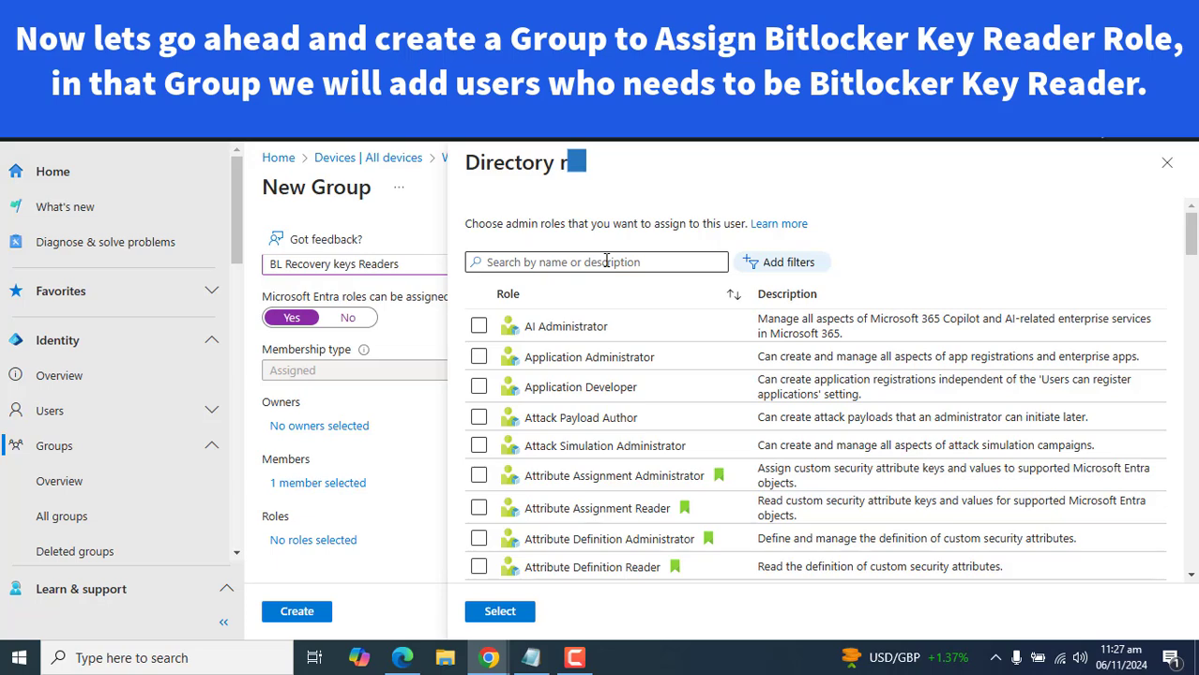
click(606, 262)
text(bi)
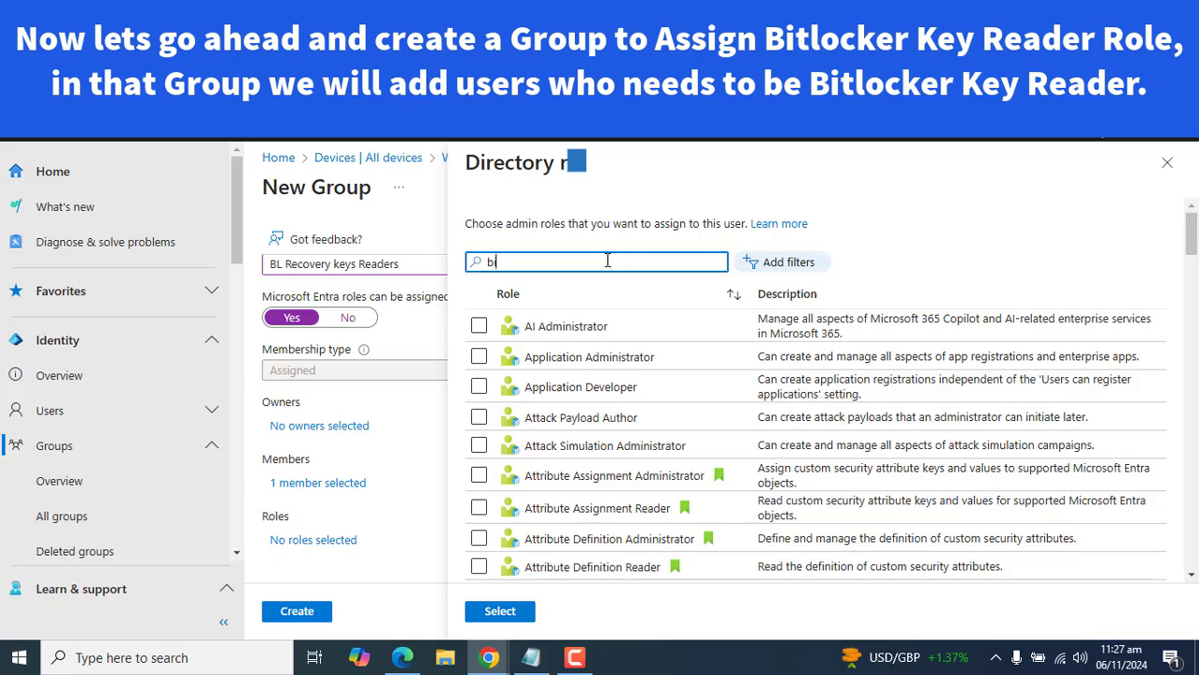
text(t)
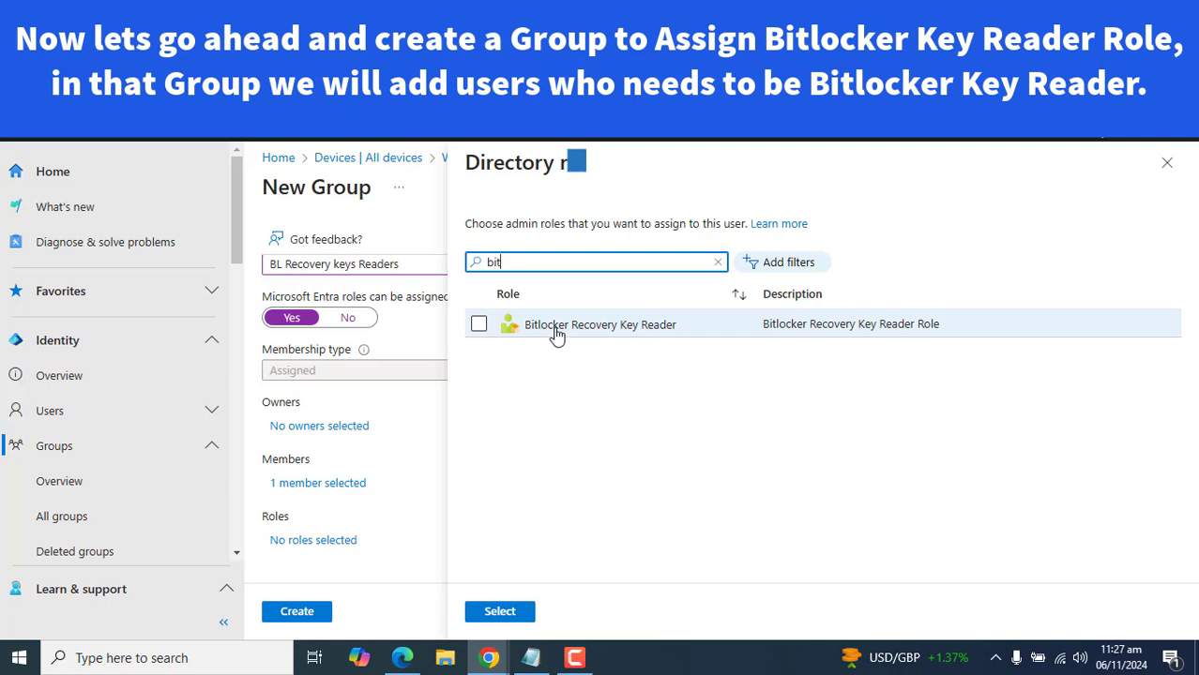
click(556, 335)
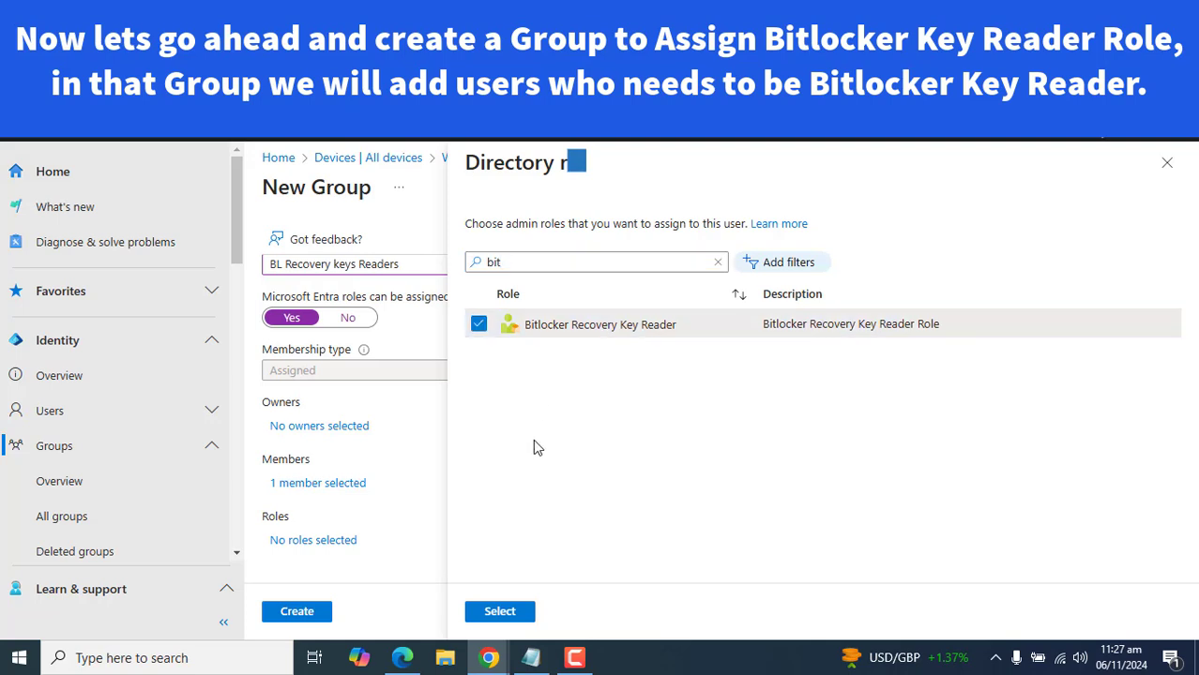
click(498, 611)
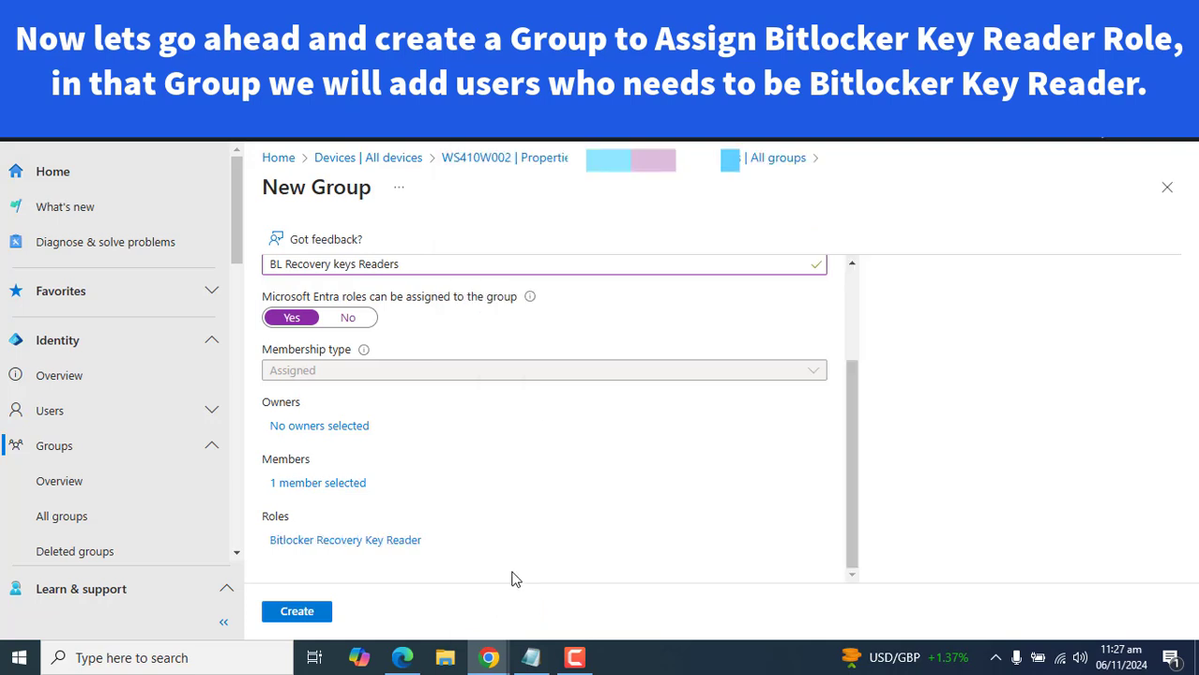
click(574, 658)
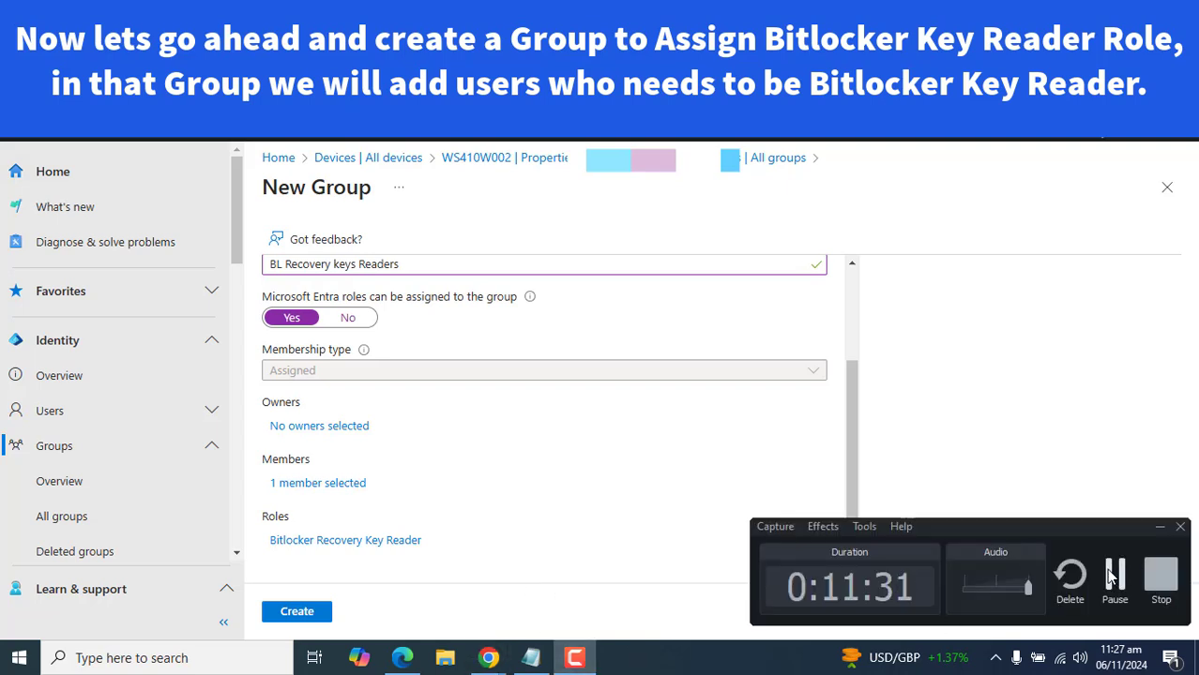
click(1112, 576)
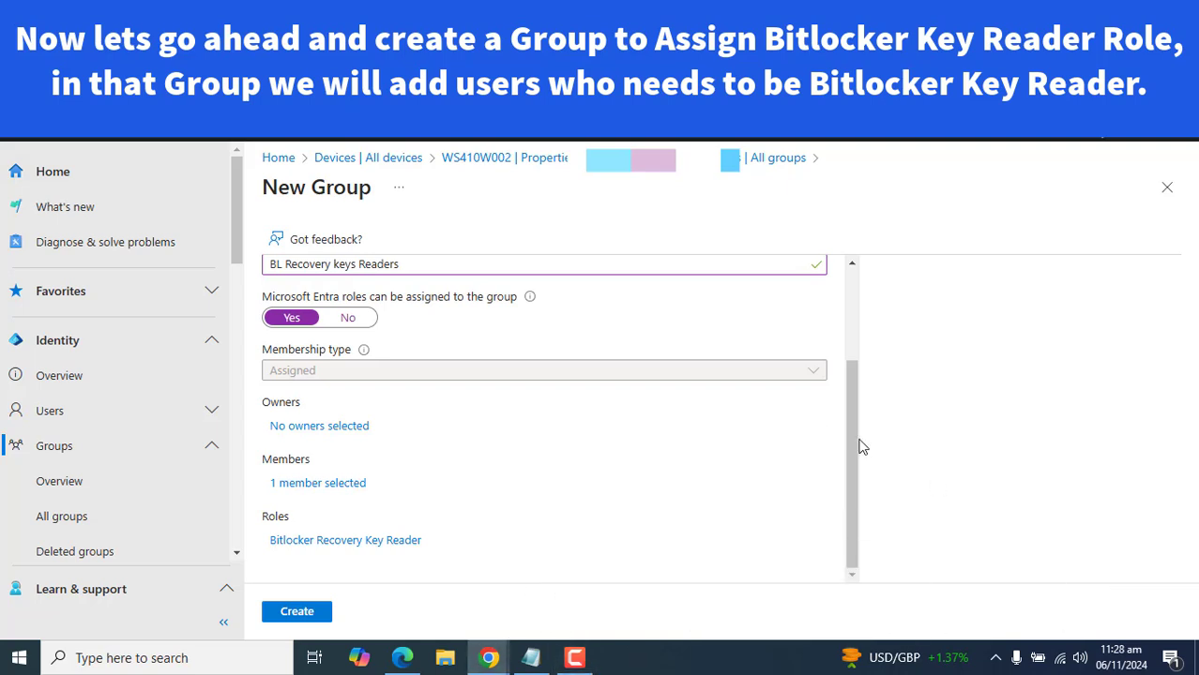
drag(852, 440, 842, 478)
drag(375, 484, 266, 498)
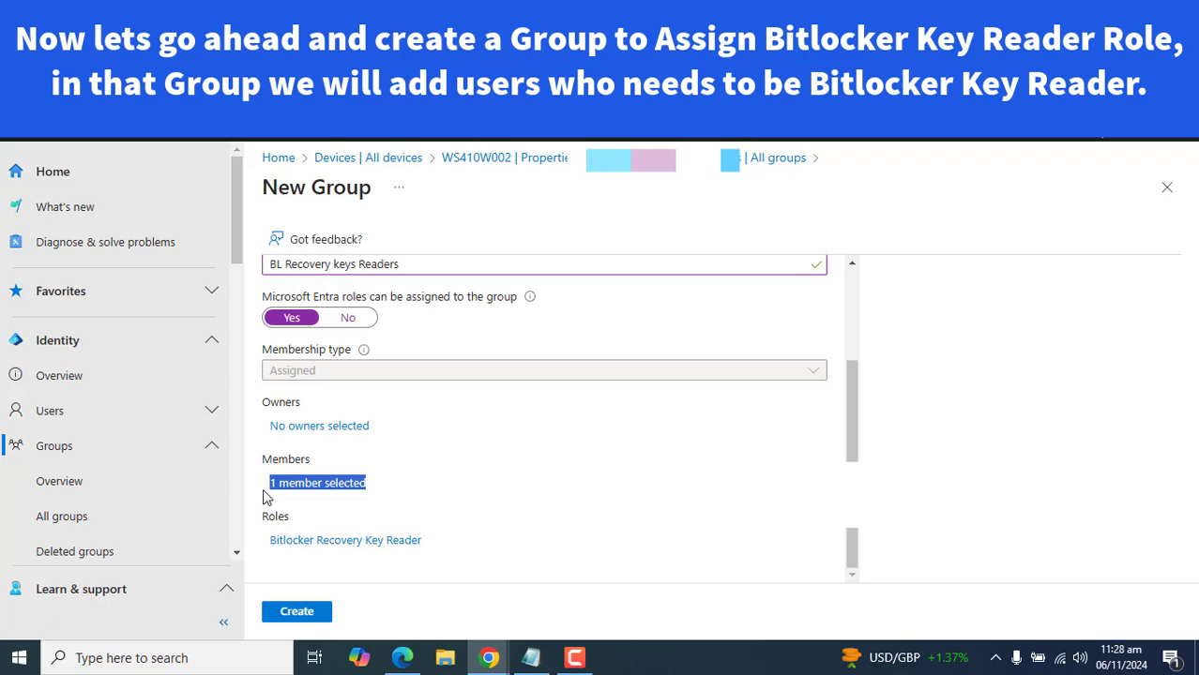
click(401, 657)
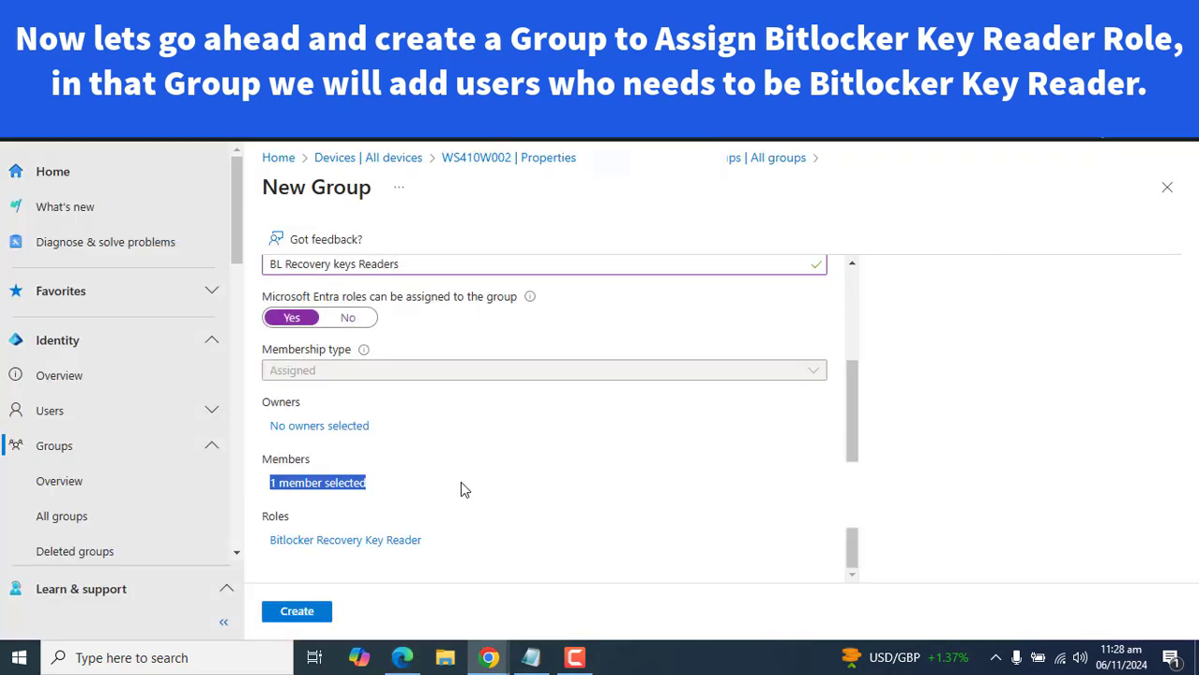
click(303, 500)
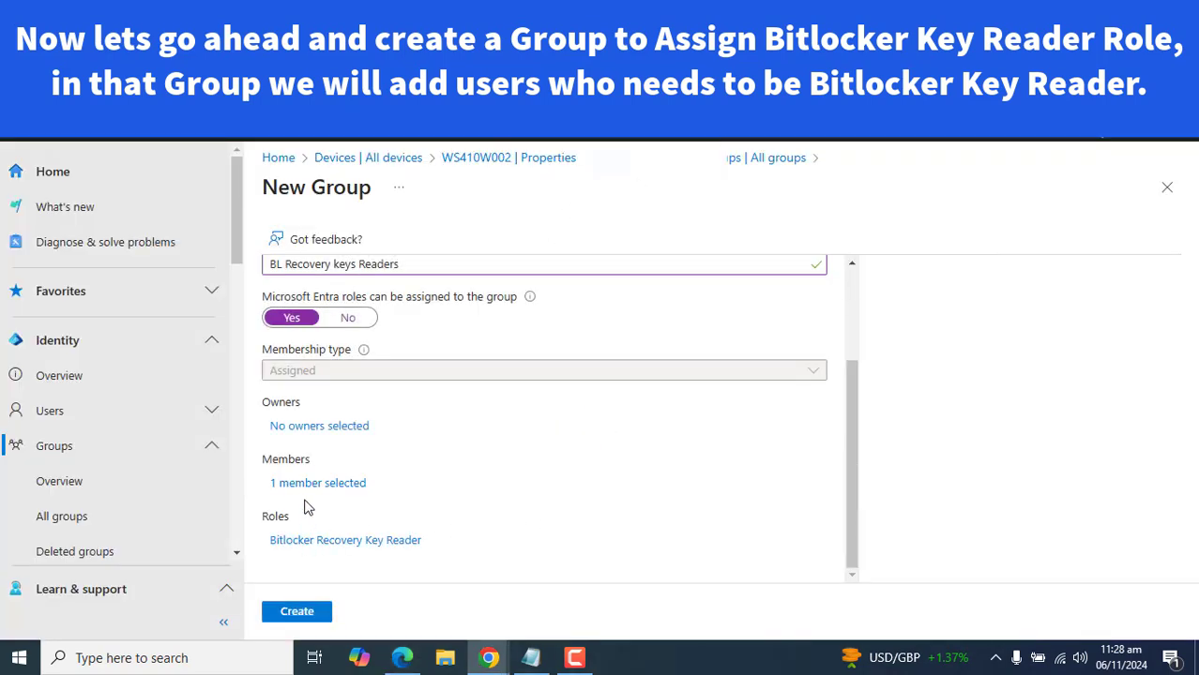
drag(421, 544, 286, 551)
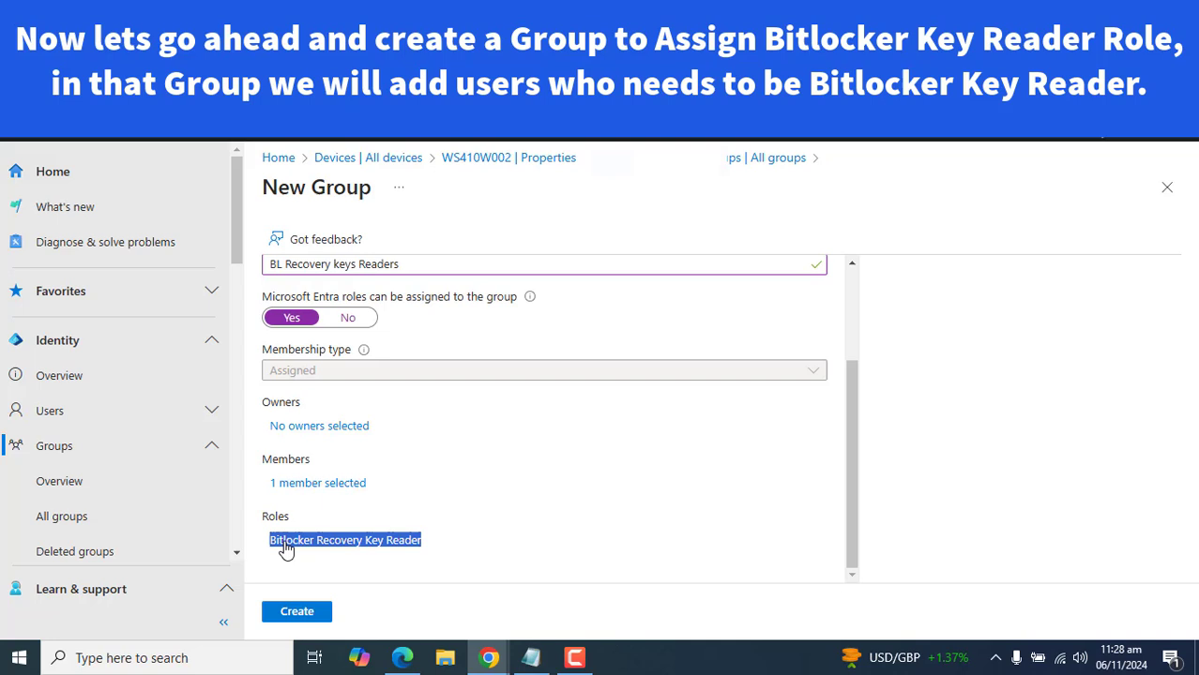
click(607, 524)
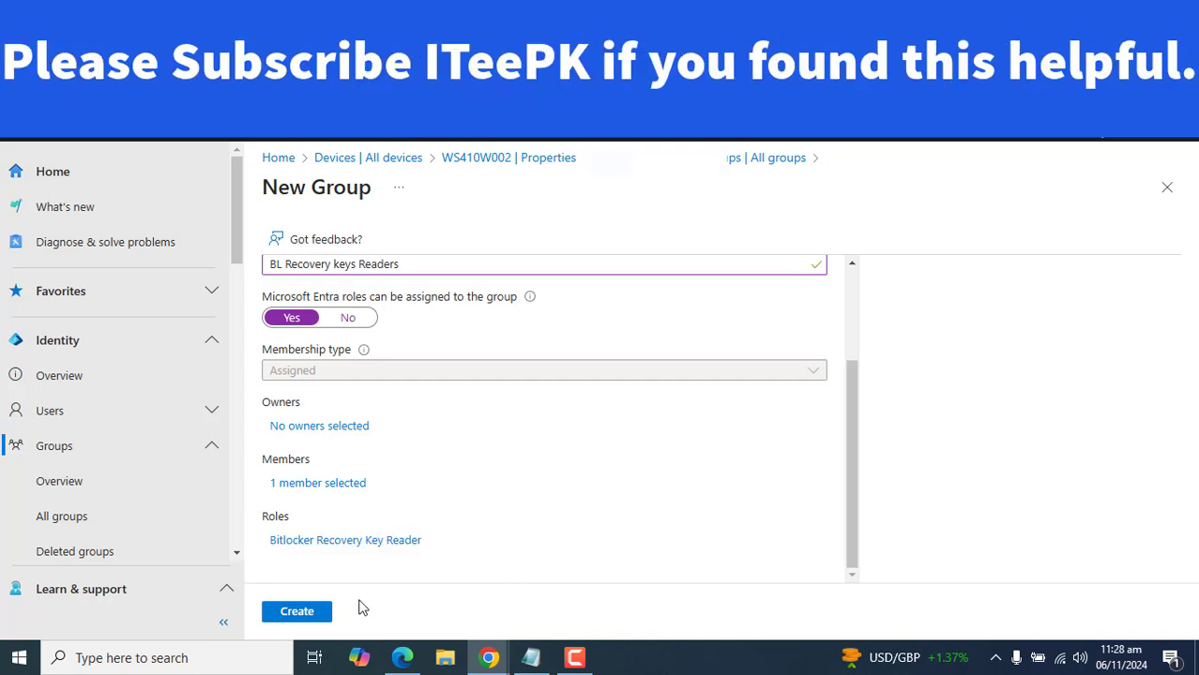
Create the group and confirm that it is role-assignable
click(292, 624)
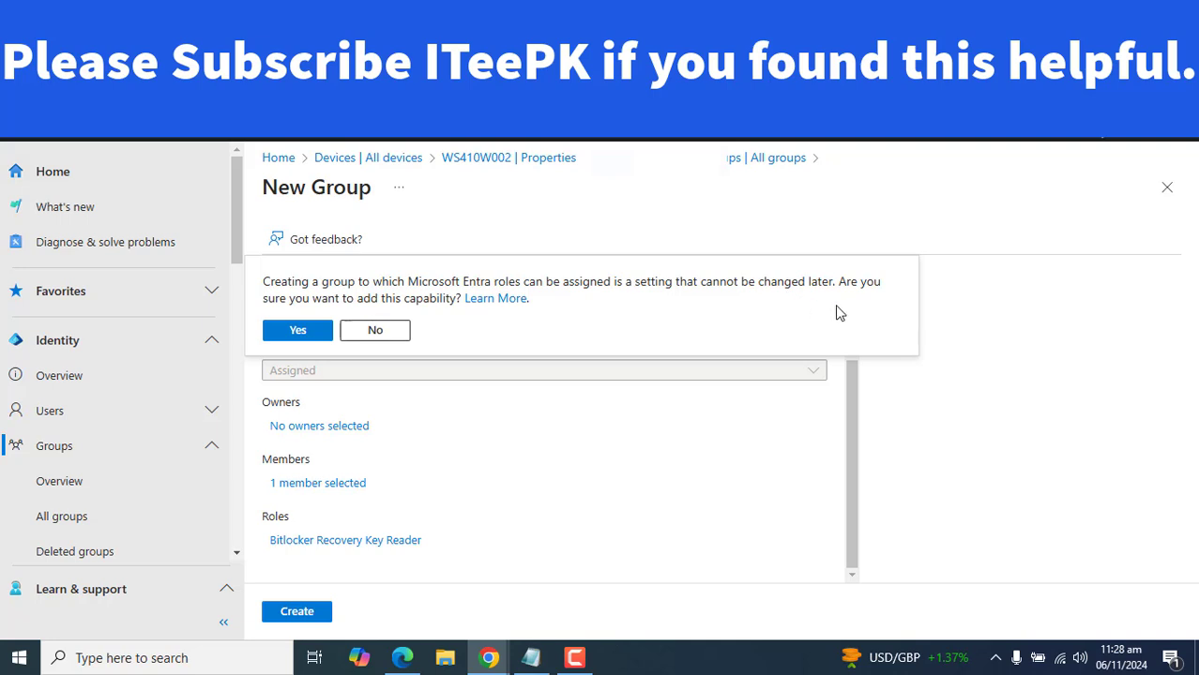
click(310, 335)
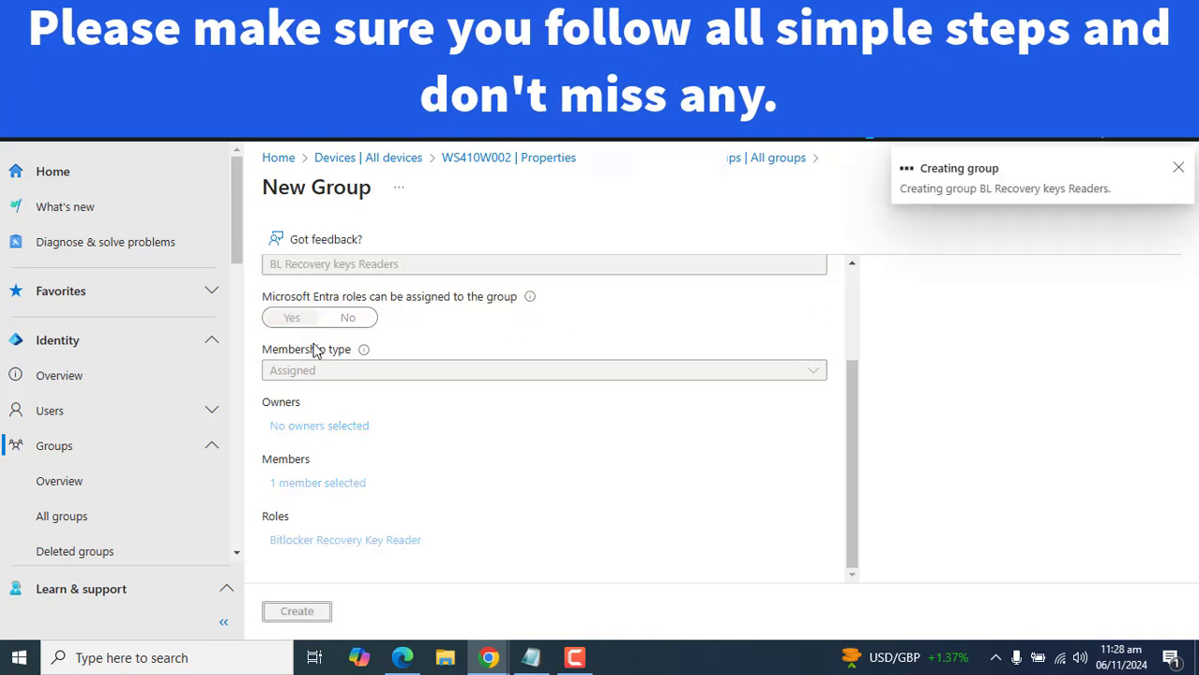
mouse_move(363, 357)
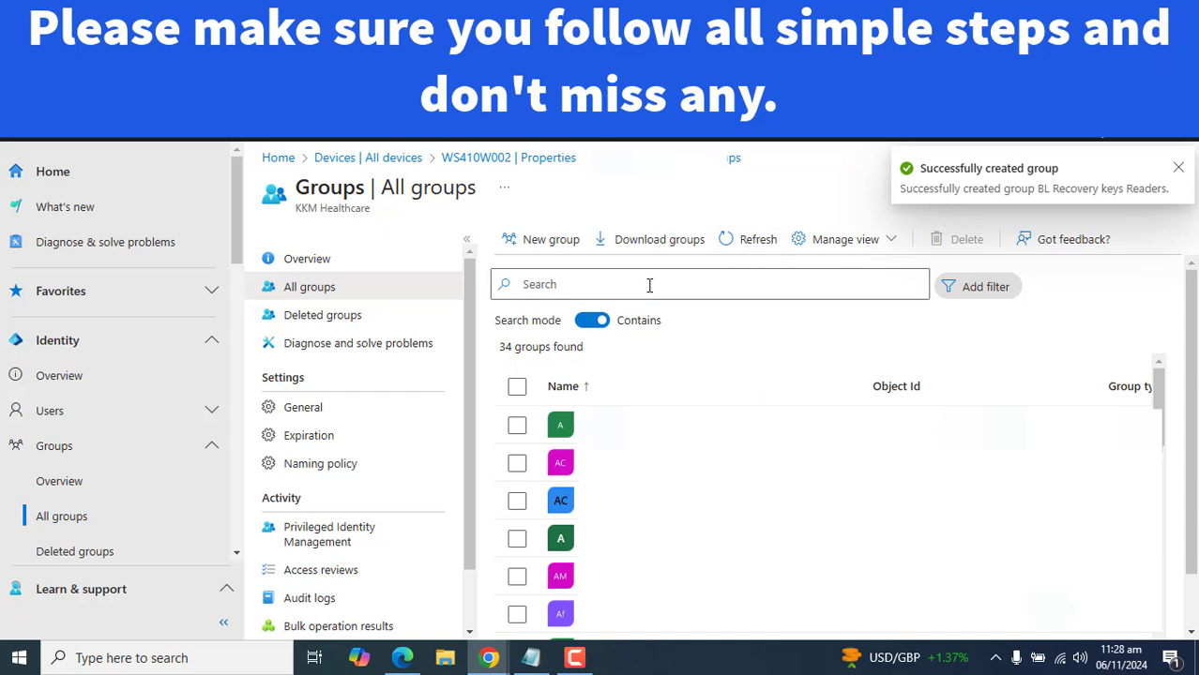
Search All groups for the new BL Recovery keys Readers group and open its overview
click(649, 285)
text(bit)
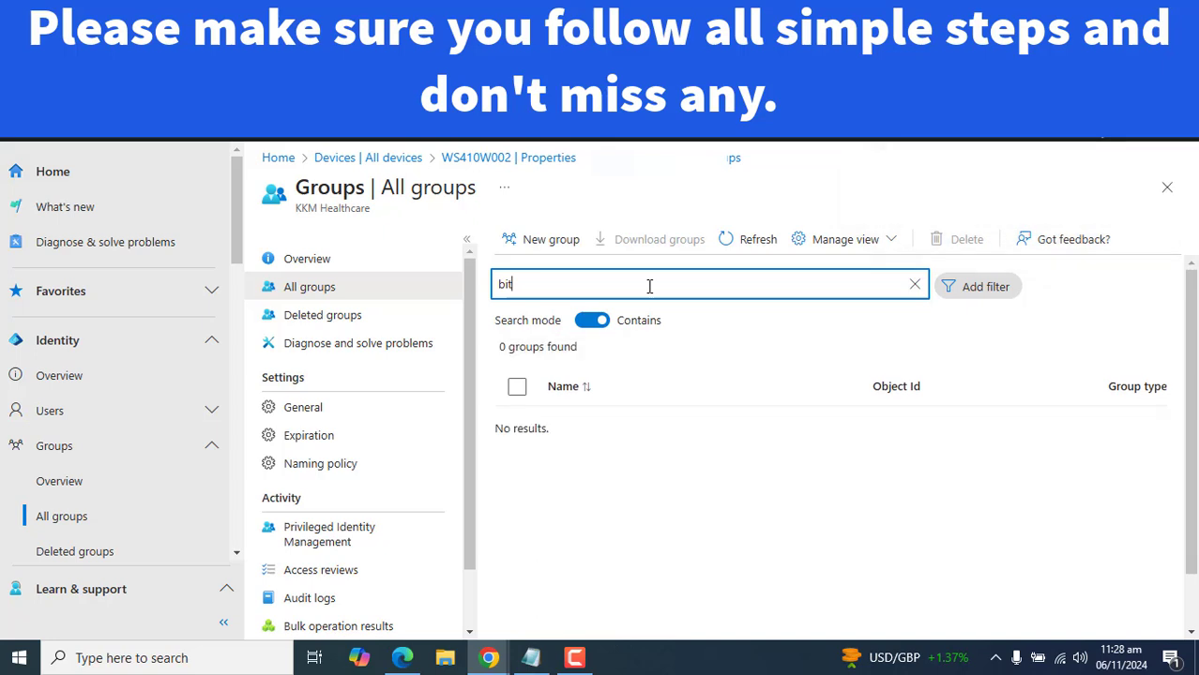
click(619, 434)
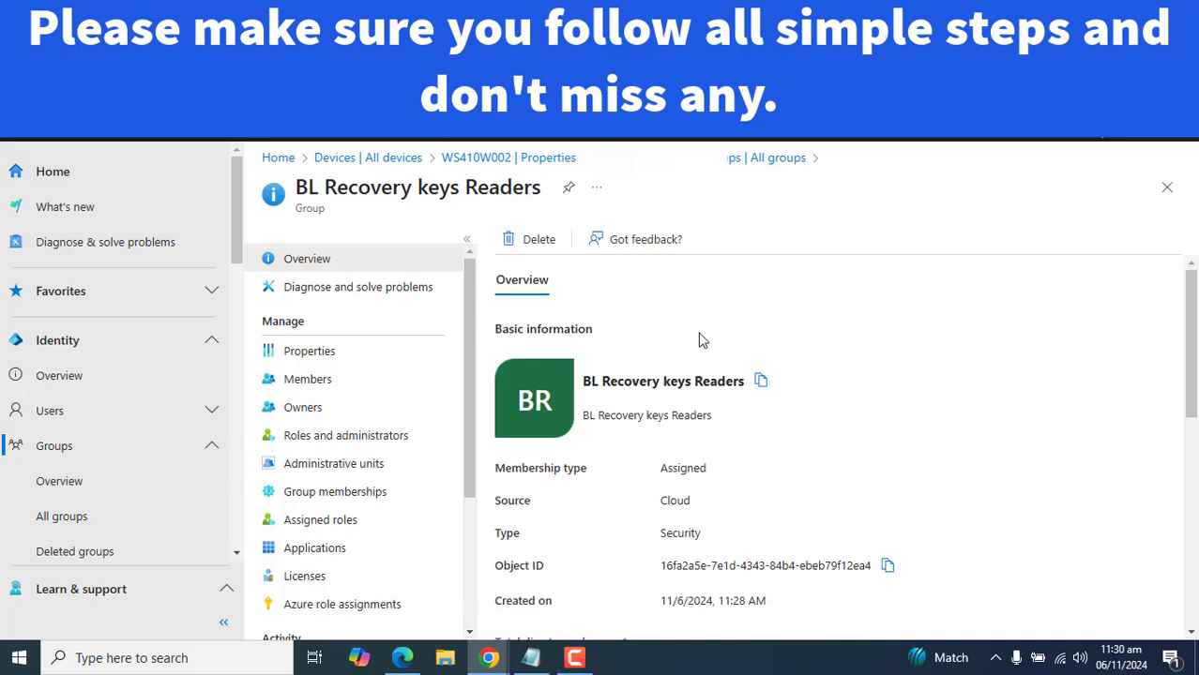
drag(293, 192, 541, 191)
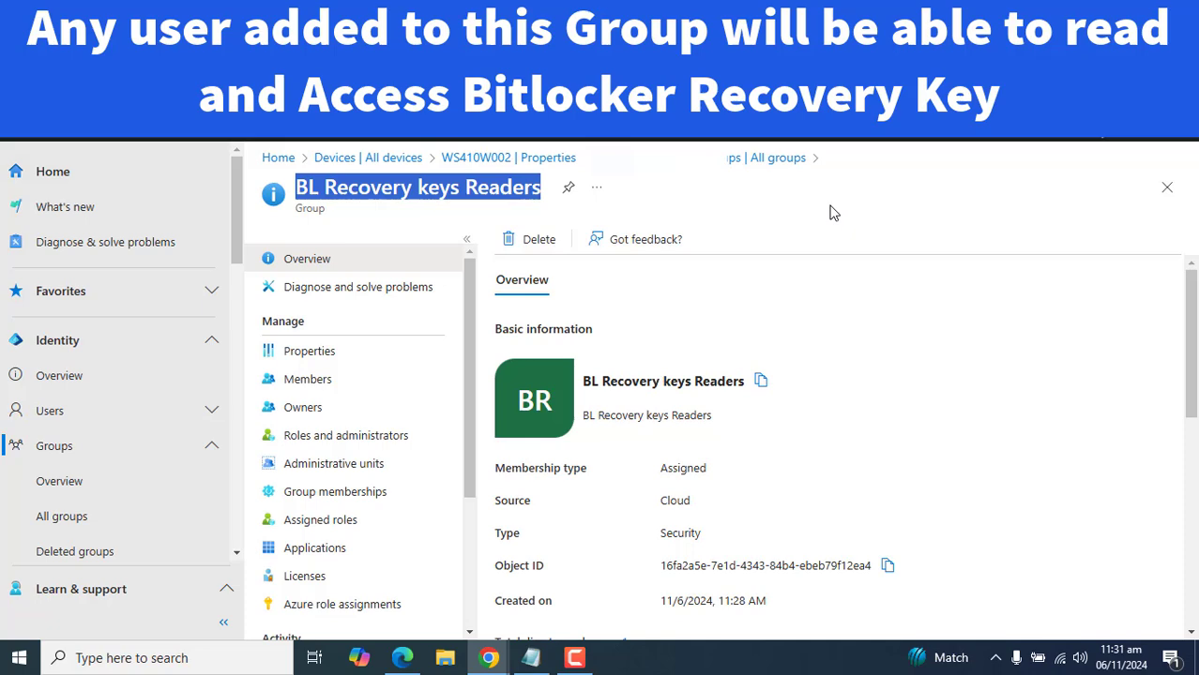
In the test user's Edge session, refresh the All devices list and open the properties of device WS410W002
click(1097, 11)
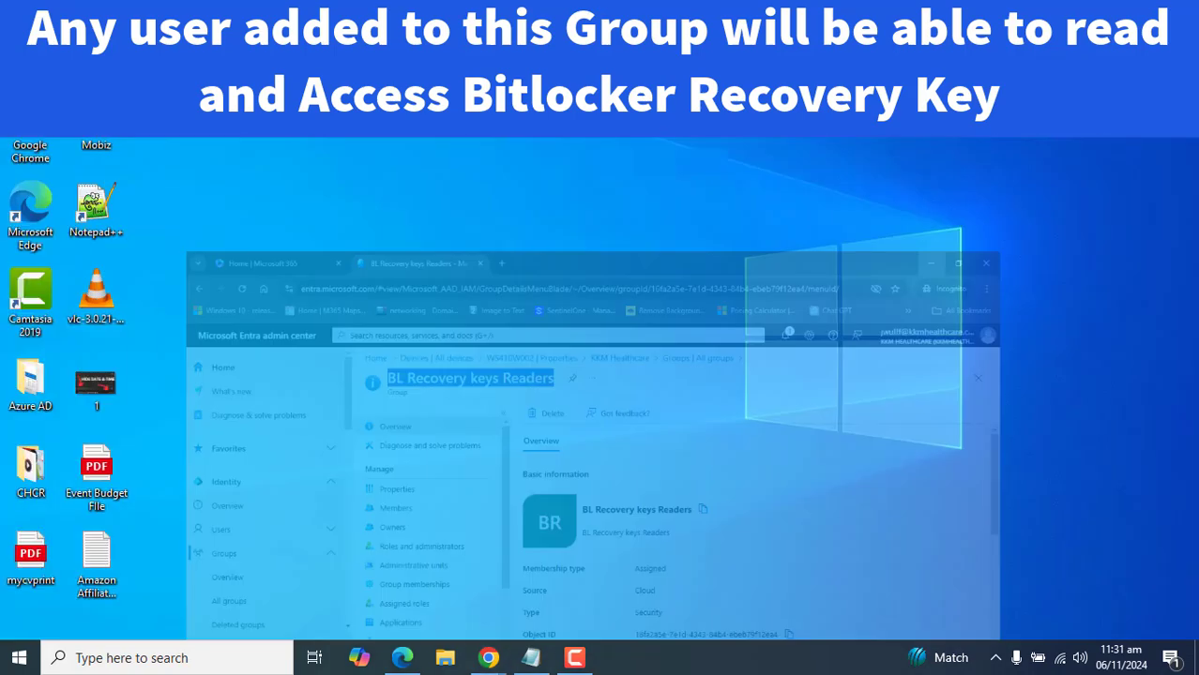
click(401, 657)
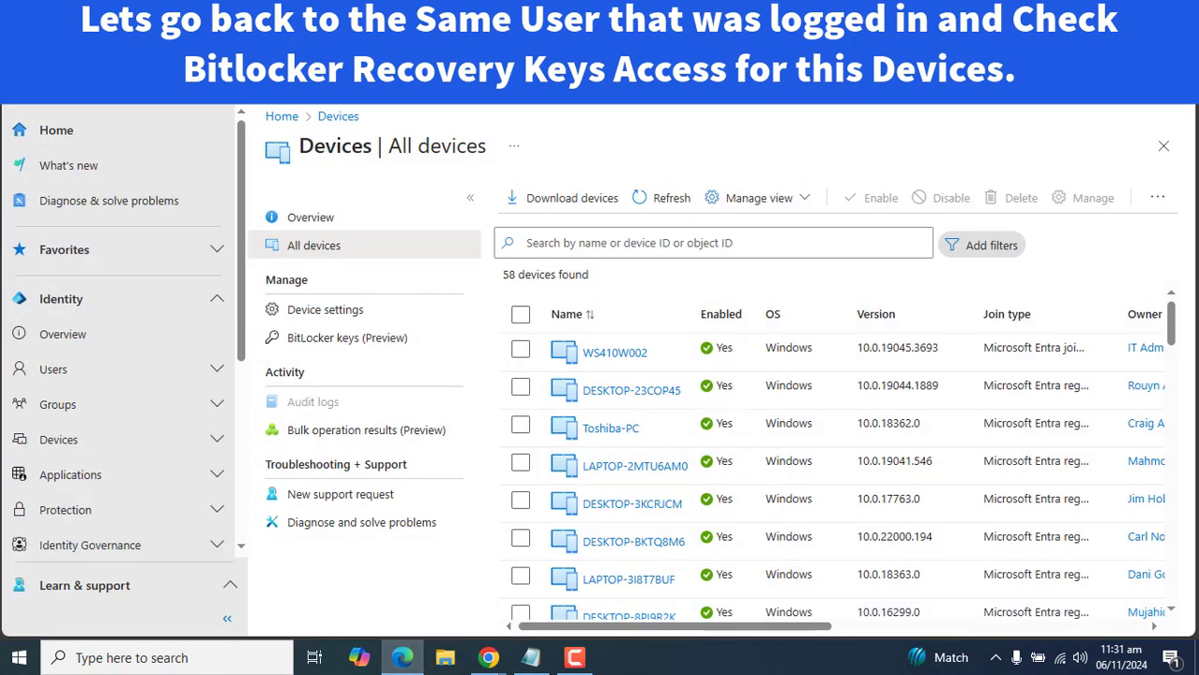
key(F5)
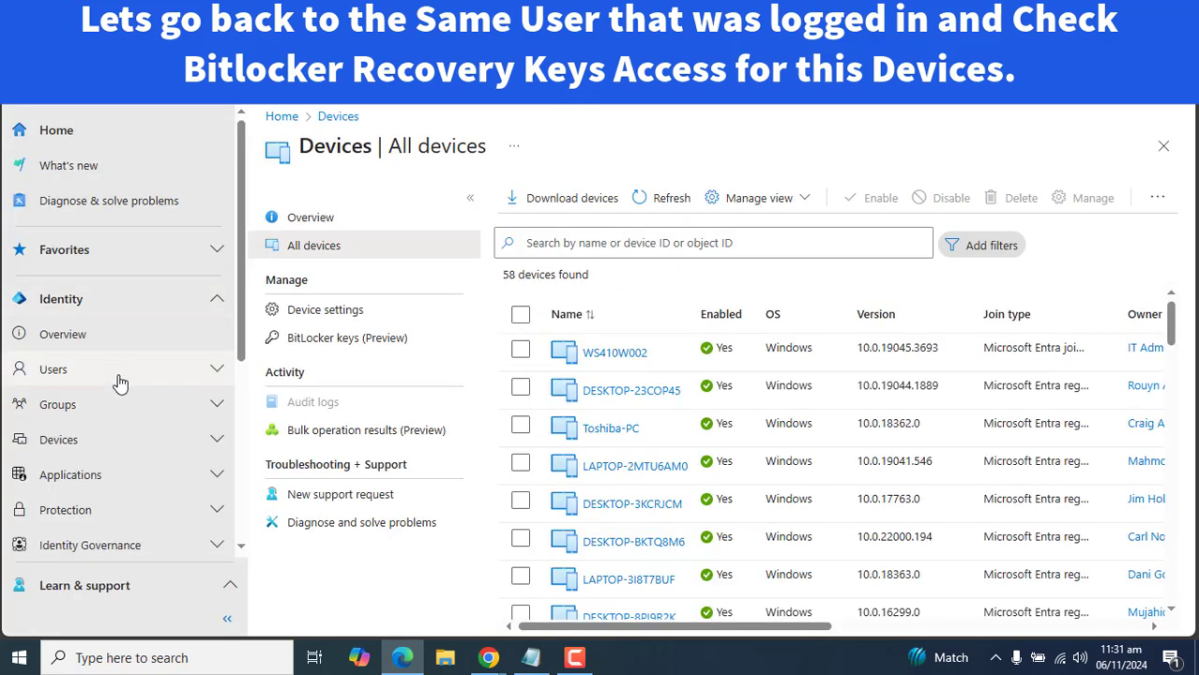
click(210, 440)
scroll(240, 346, down, 1)
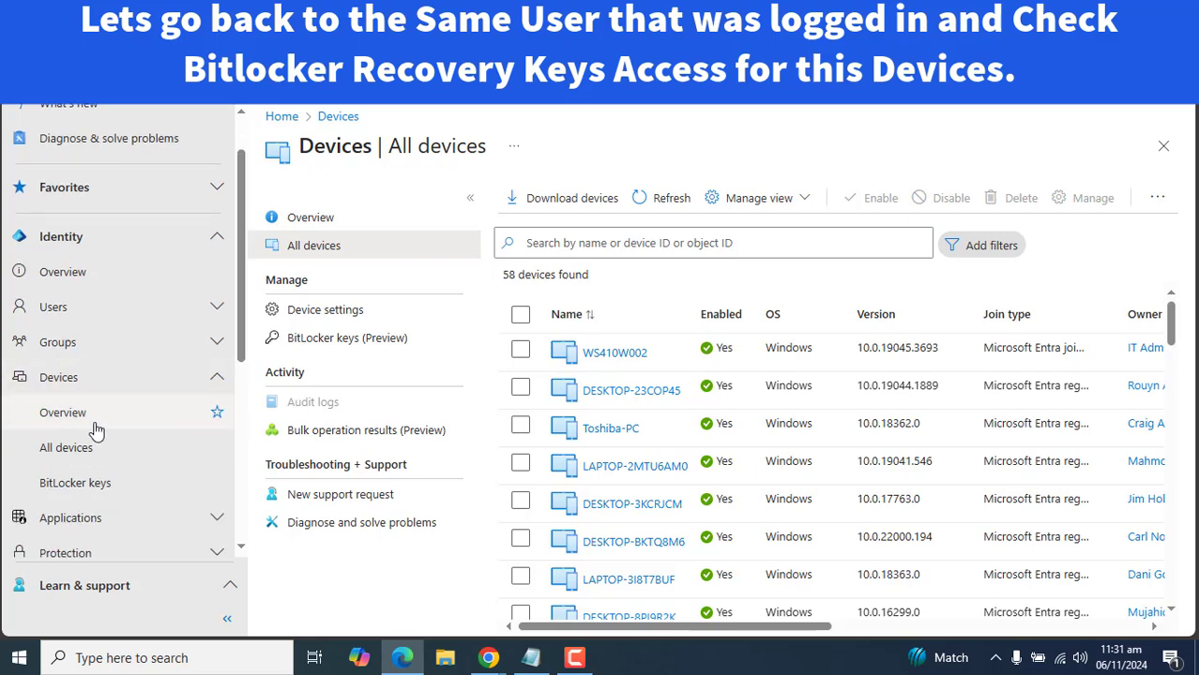
click(82, 449)
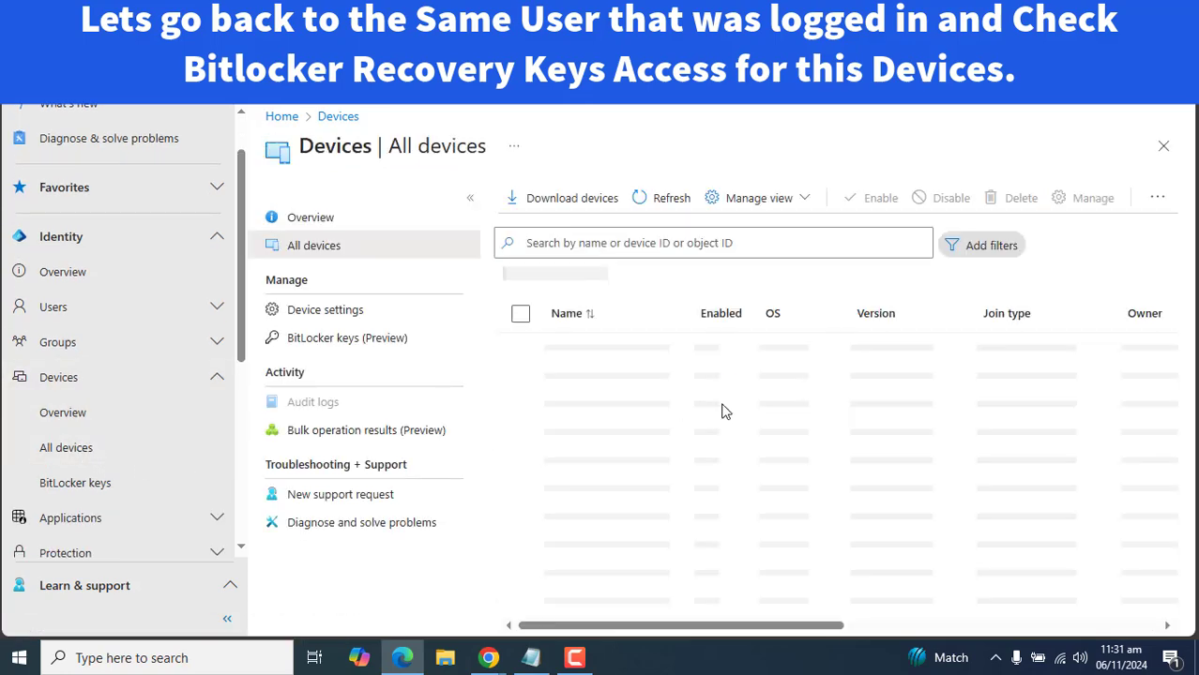
click(606, 362)
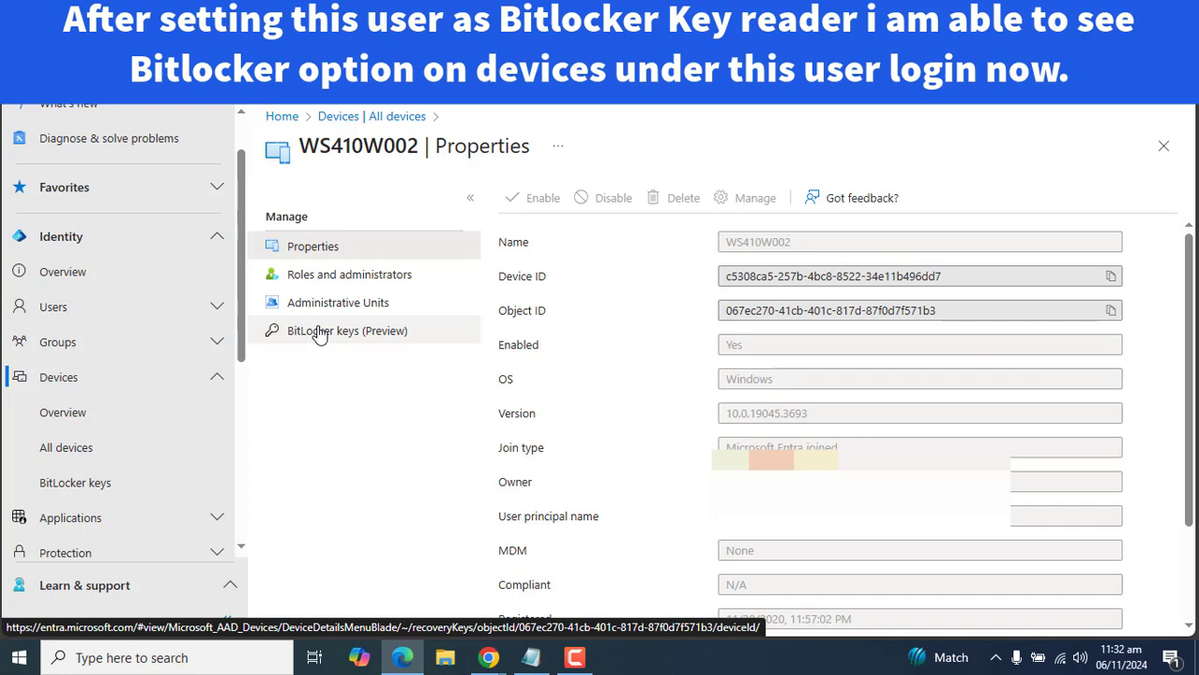
click(574, 657)
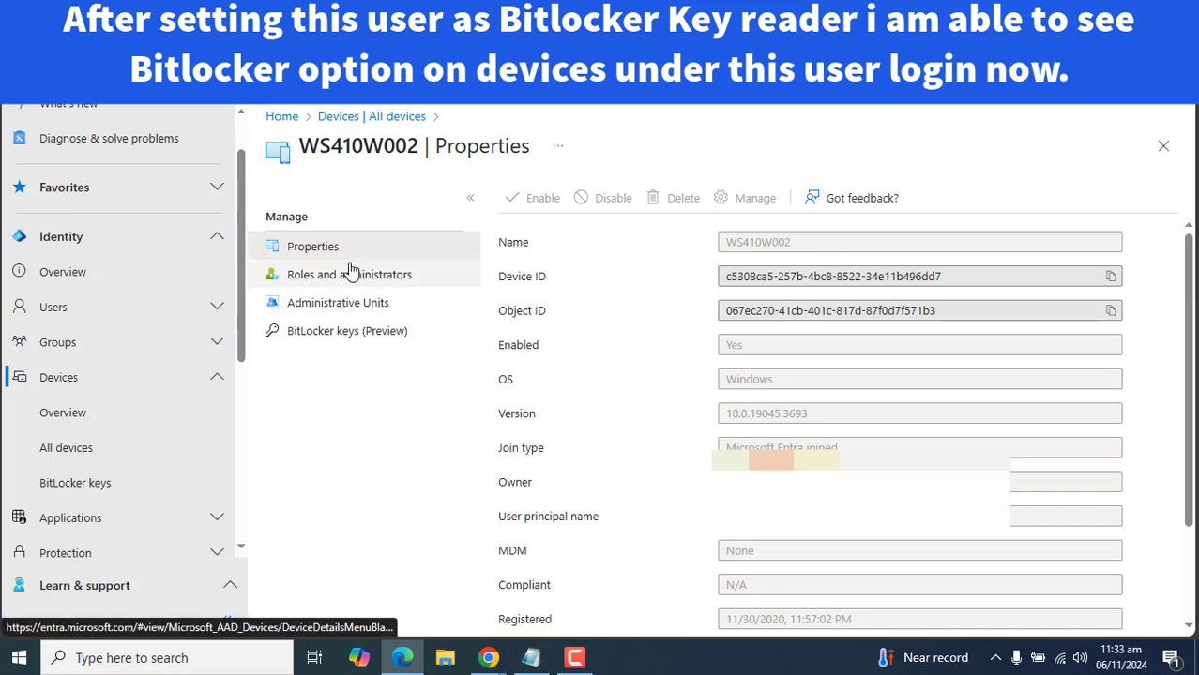
click(576, 657)
click(1113, 572)
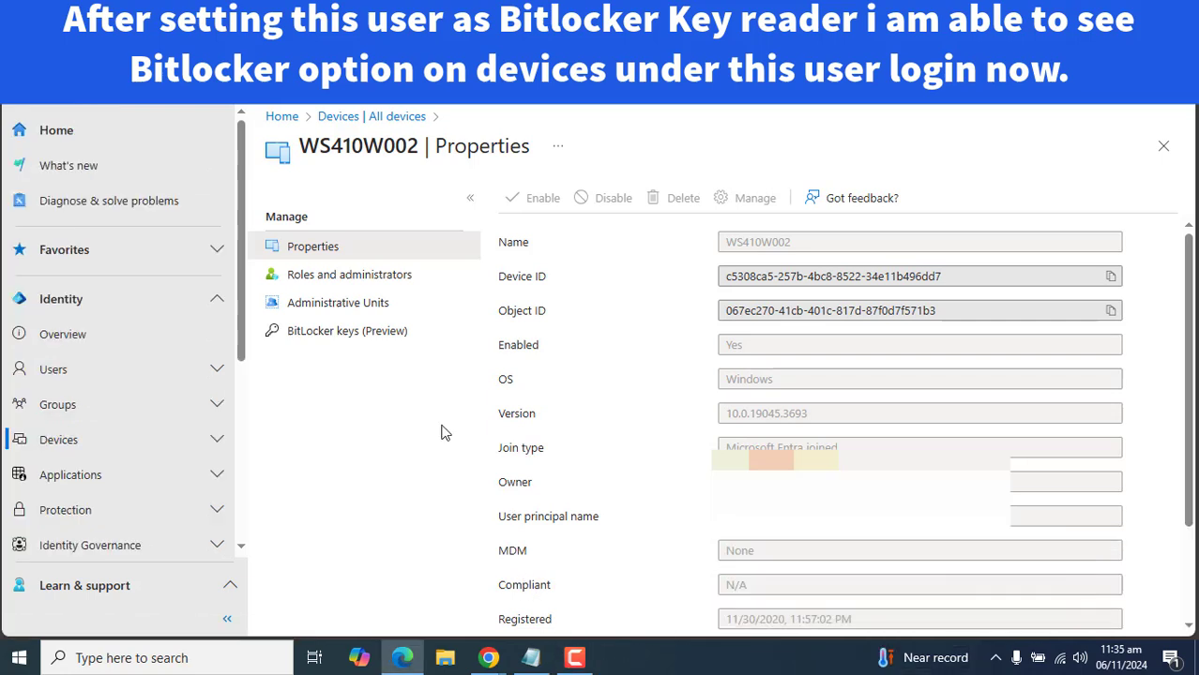